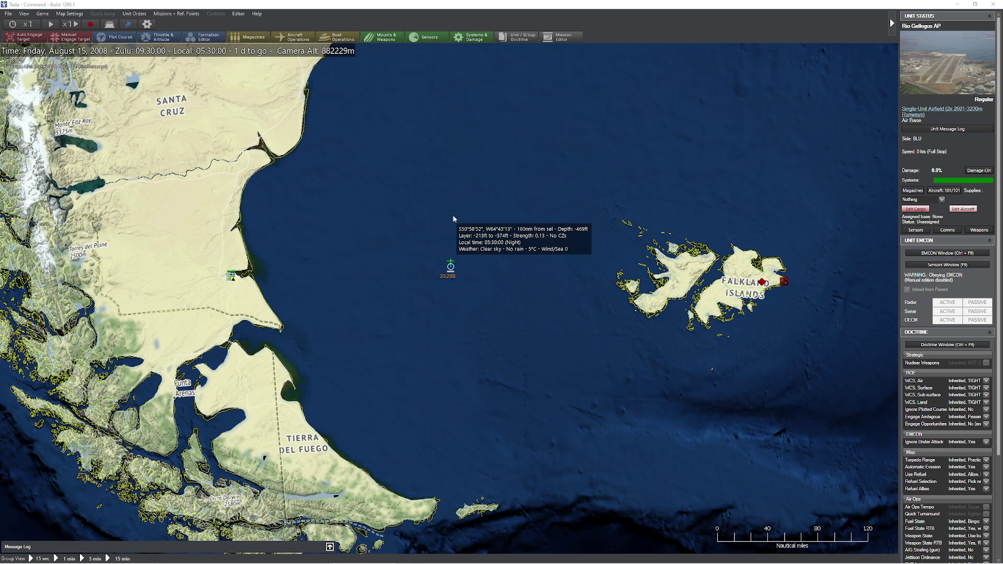
- Pan the map slightly to the right over southern Argentina and the Falklands
{"action": "left_click_drag", "start_coordinate": [448, 232], "coordinate": [487, 236]}
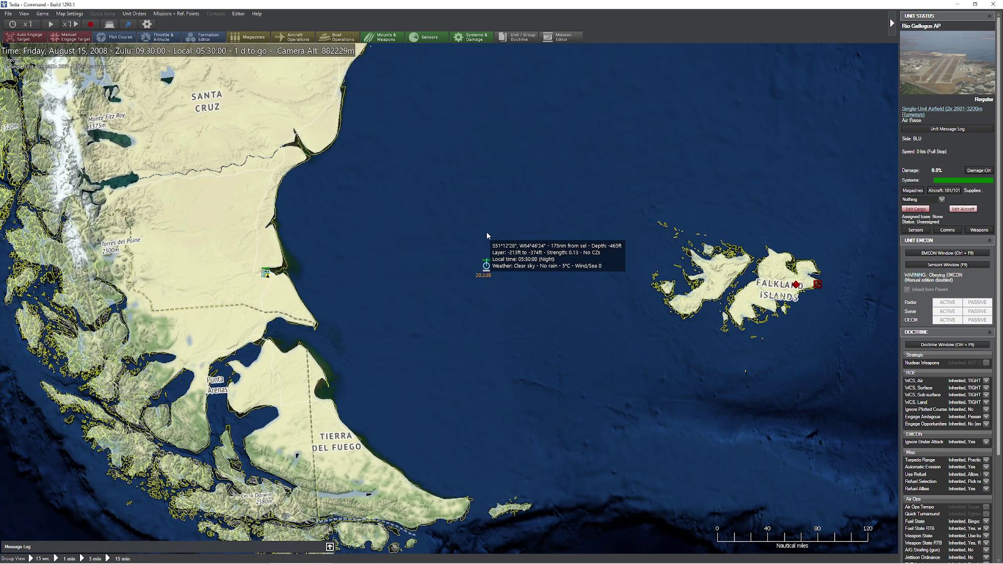
- Open the Mission Editor and look through the Mission Settings and Targets pages before returning to Units
{"action": "key", "text": "ctrl+F11"}
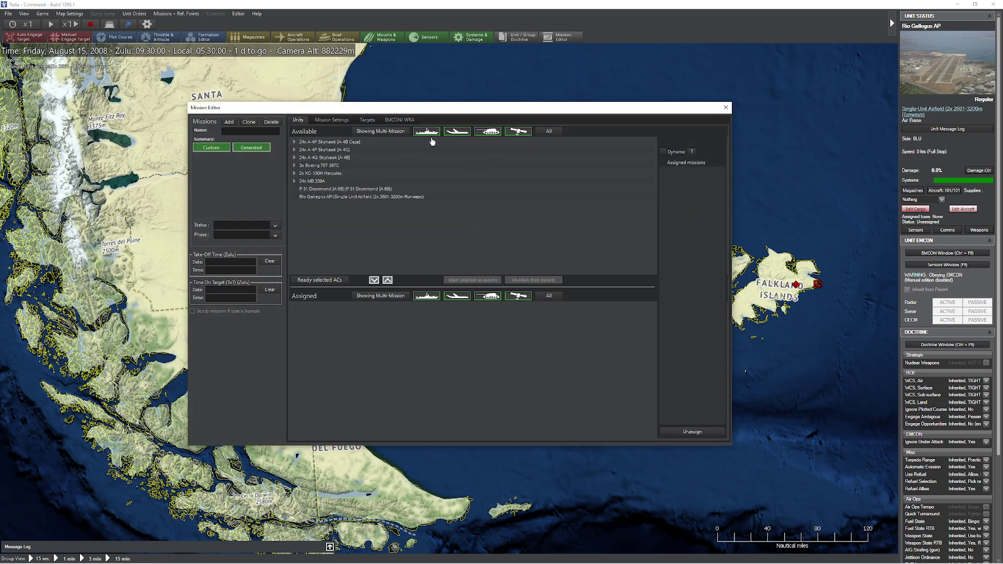
{"action": "left_click", "coordinate": [331, 120]}
{"action": "left_click", "coordinate": [367, 120]}
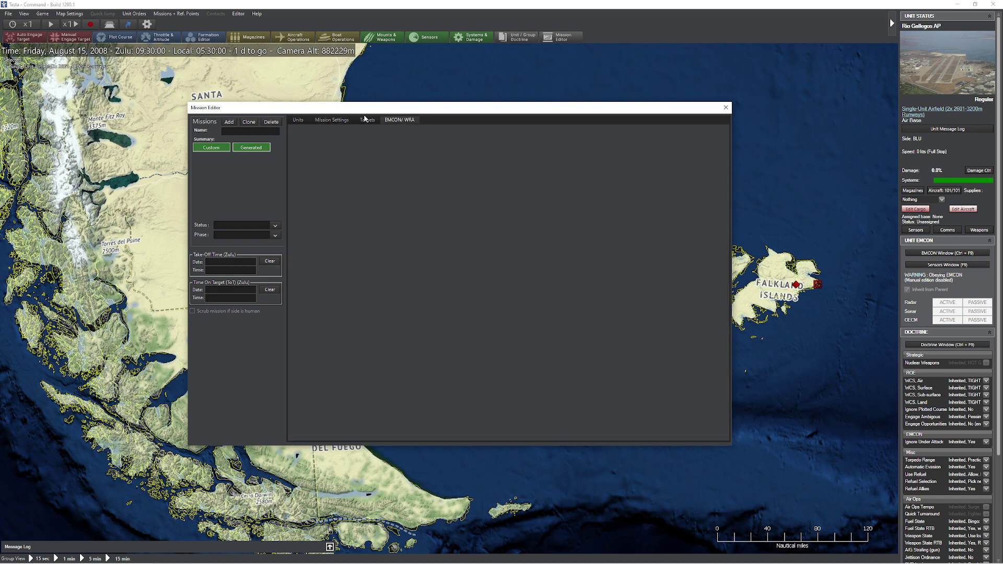
{"action": "left_click", "coordinate": [331, 120]}
{"action": "left_click", "coordinate": [298, 120]}
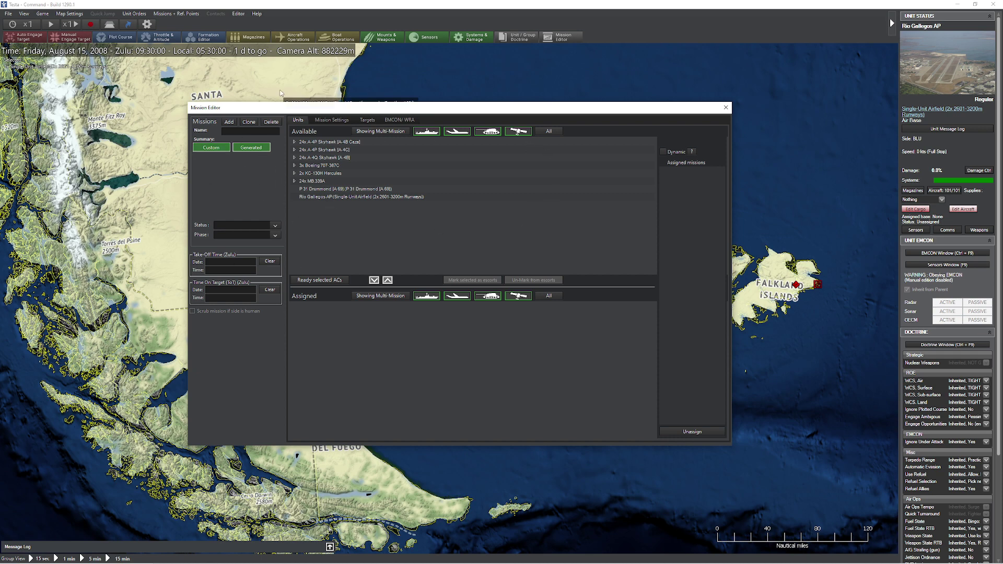
- Move the editor aside, bring the islands into view and select Port Stanley Airport
{"action": "left_click_drag", "start_coordinate": [493, 112], "coordinate": [406, 138]}
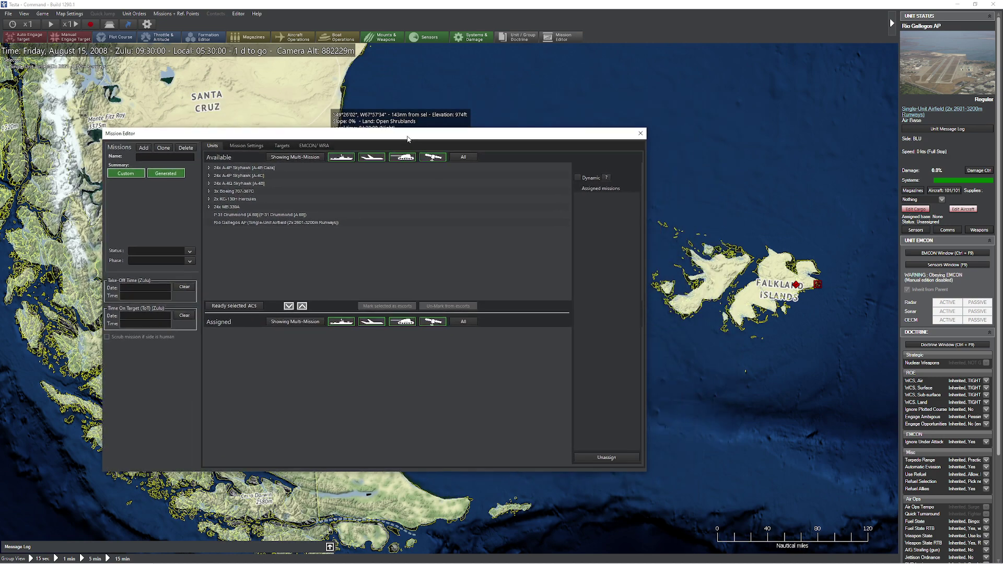
{"action": "left_click_drag", "start_coordinate": [710, 292], "coordinate": [654, 283]}
{"action": "left_click", "coordinate": [722, 253]}
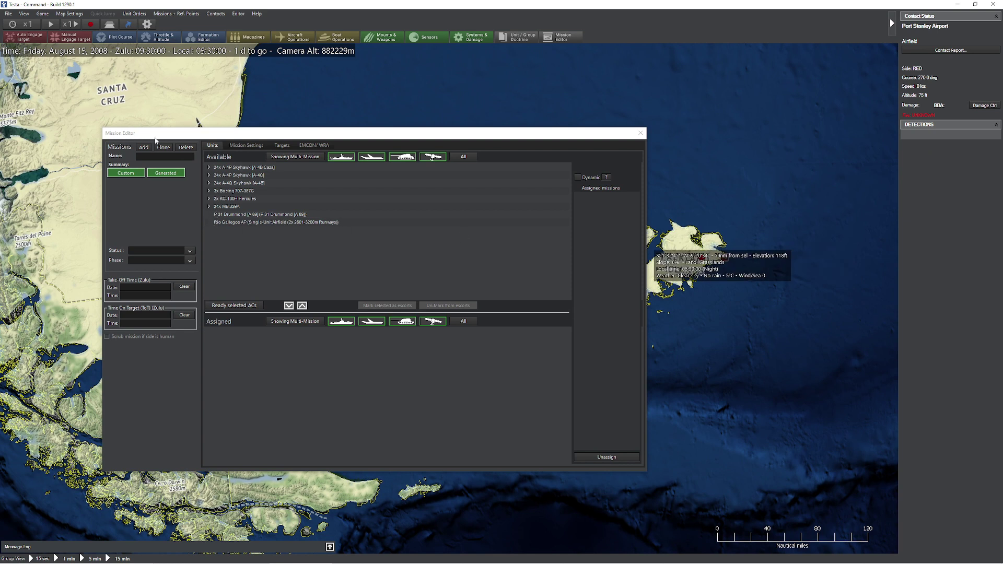
- Create a new mission named Blowitup
{"action": "left_click", "coordinate": [143, 150]}
{"action": "left_click", "coordinate": [142, 149]}
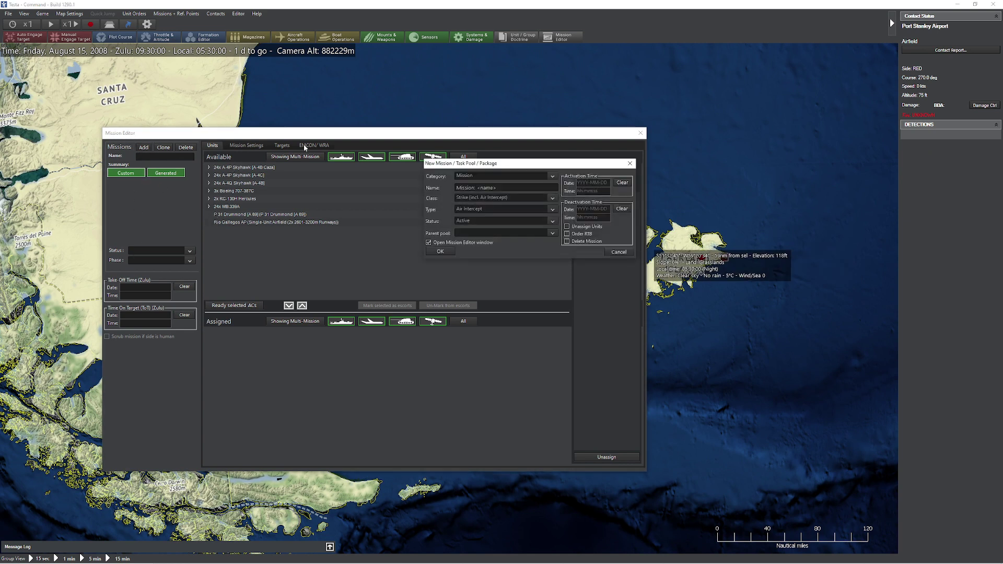
{"action": "triple_click", "coordinate": [495, 183]}
{"action": "type", "text": "Blowitup"}
{"action": "left_click", "coordinate": [440, 252]}
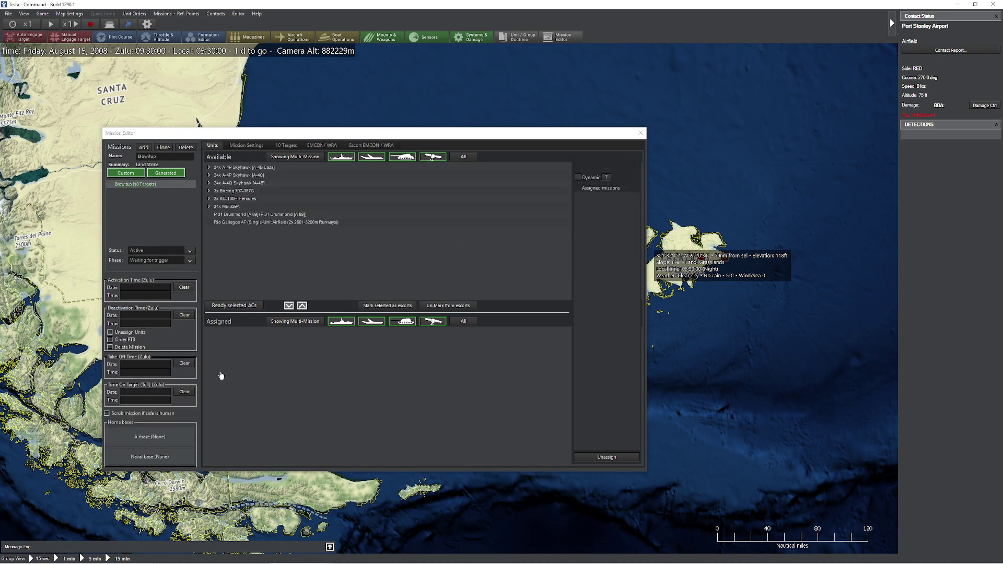
- Set Blowitup's targets to engage until winchester, RTB when destroyed, focusing on strike targets
{"action": "left_click", "coordinate": [367, 146]}
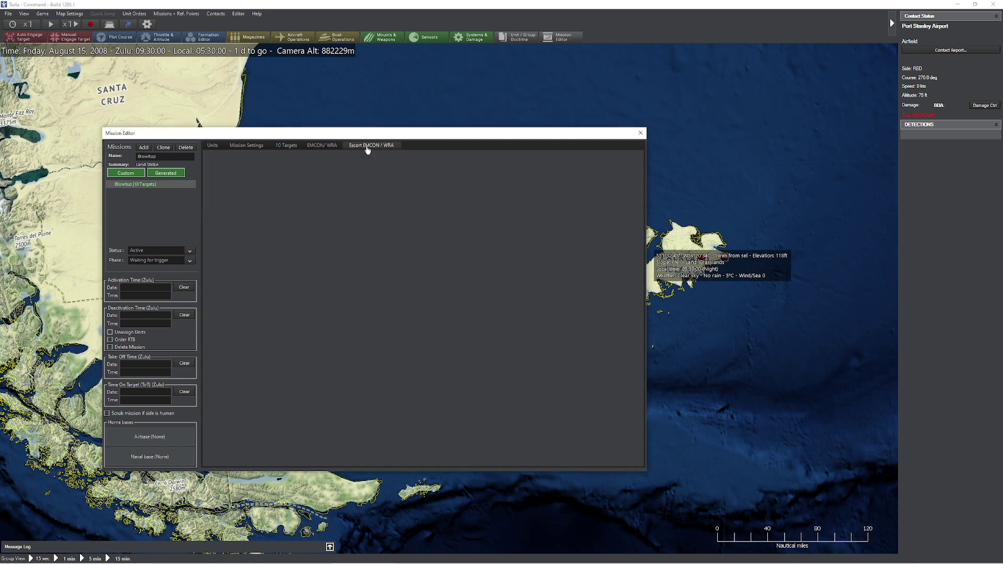
{"action": "left_click", "coordinate": [328, 146]}
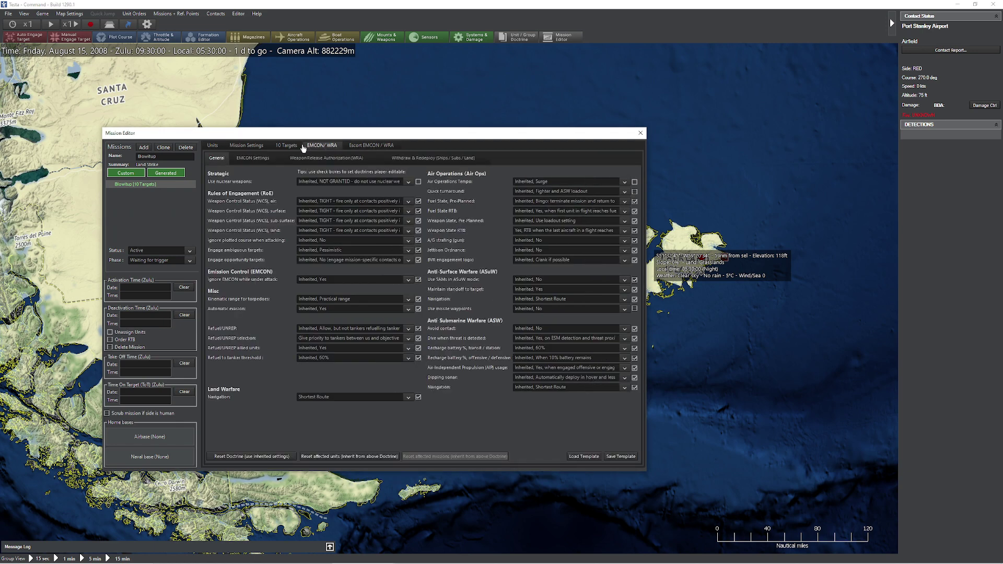
{"action": "left_click", "coordinate": [286, 145]}
{"action": "left_click", "coordinate": [261, 209]}
{"action": "left_click", "coordinate": [250, 233]}
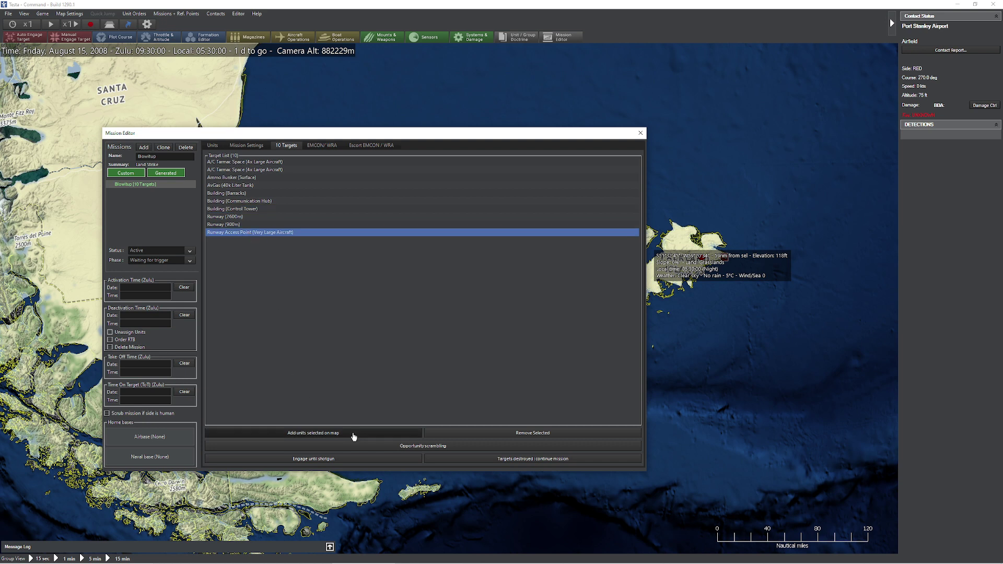
{"action": "left_click", "coordinate": [342, 458]}
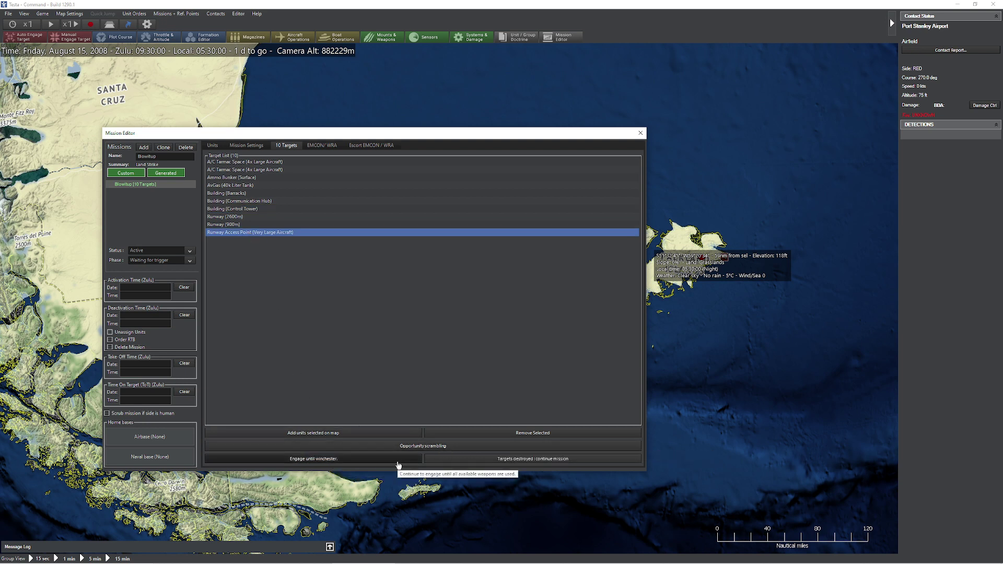
{"action": "left_click", "coordinate": [470, 460]}
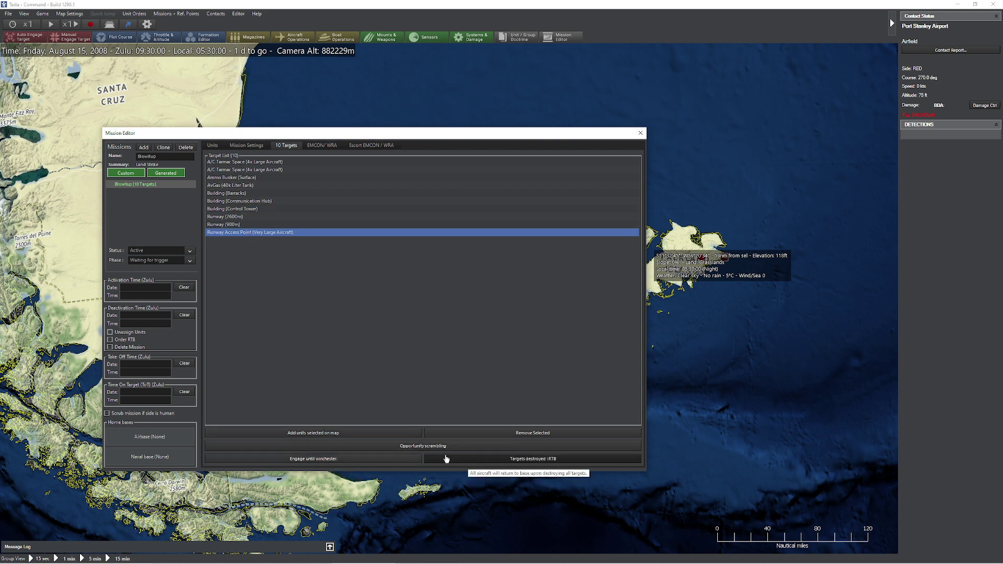
{"action": "left_click", "coordinate": [418, 447]}
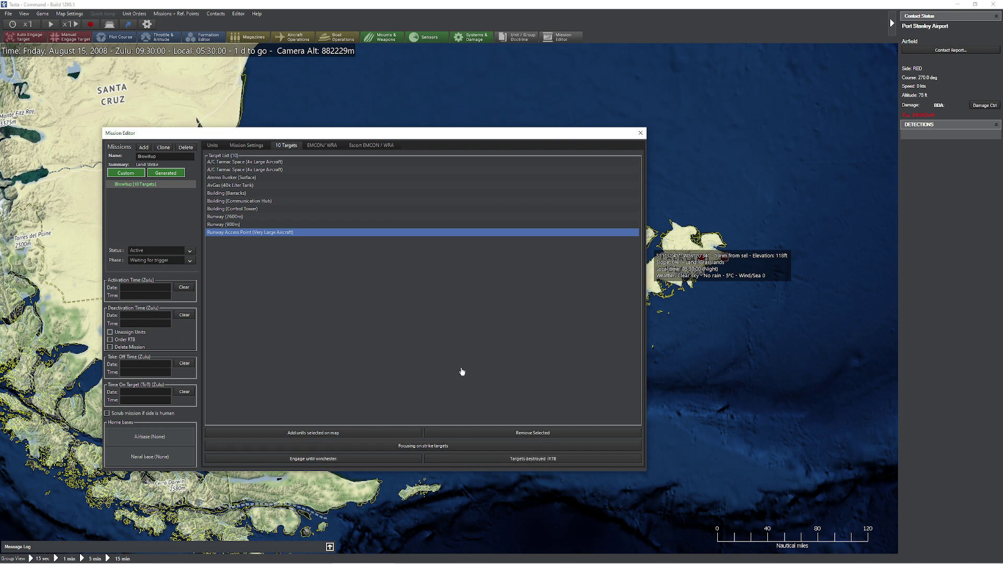
- Remove the Runway (2600m) and Runway (900m) targets from Blowitup
{"action": "left_click_drag", "start_coordinate": [245, 210], "coordinate": [323, 173]}
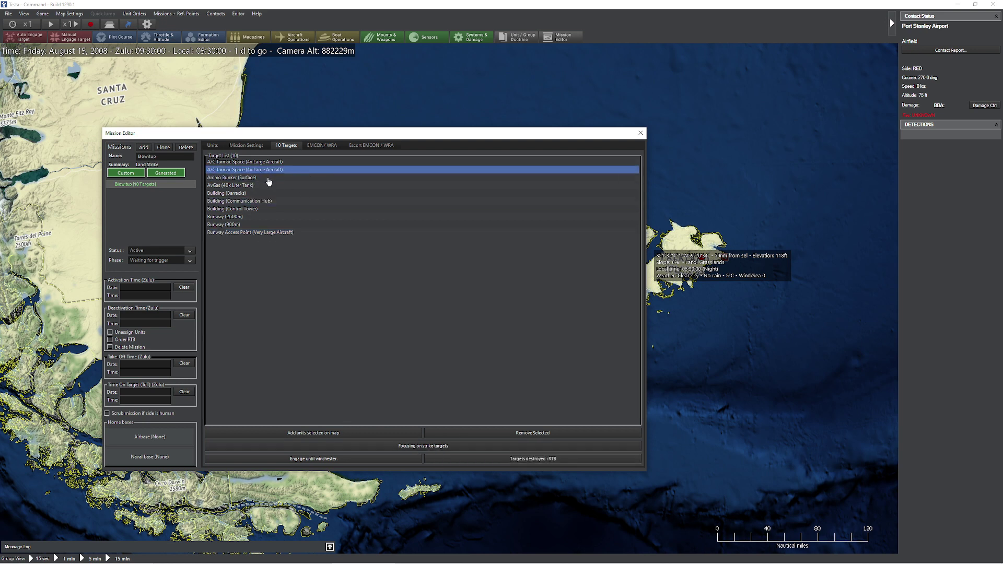
{"action": "left_click", "coordinate": [253, 216]}
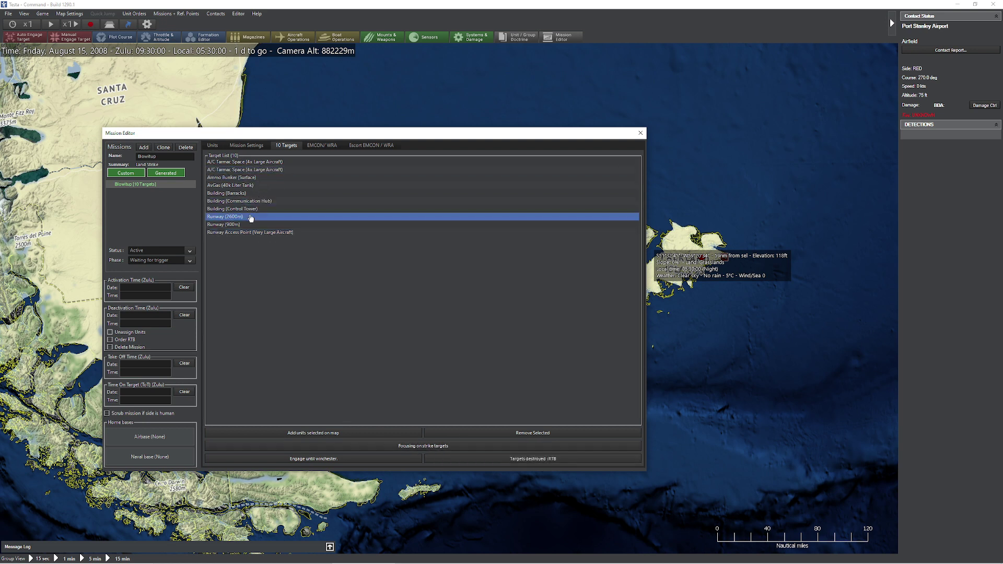
{"action": "left_click", "coordinate": [484, 433]}
{"action": "left_click", "coordinate": [251, 217]}
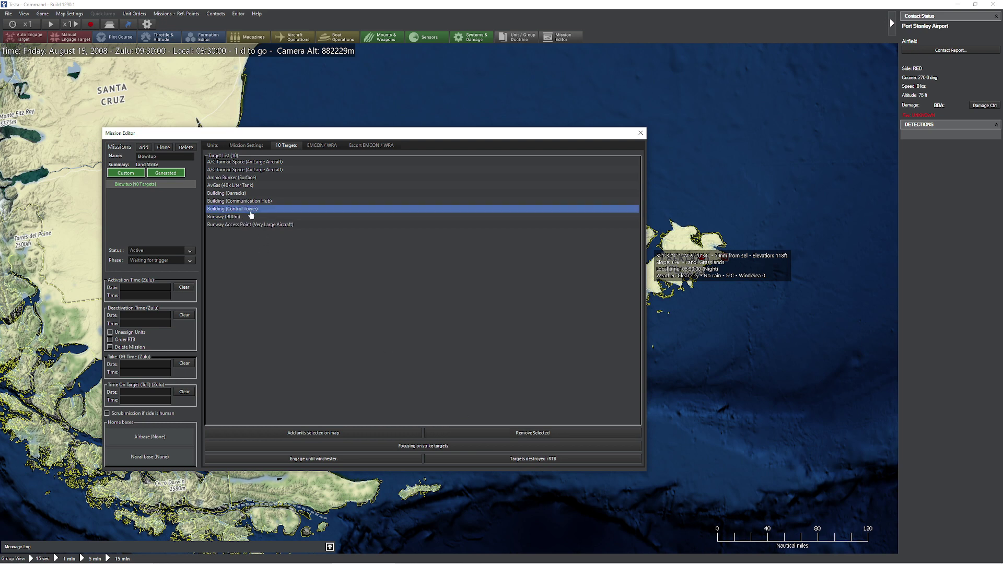
{"action": "left_click", "coordinate": [505, 433]}
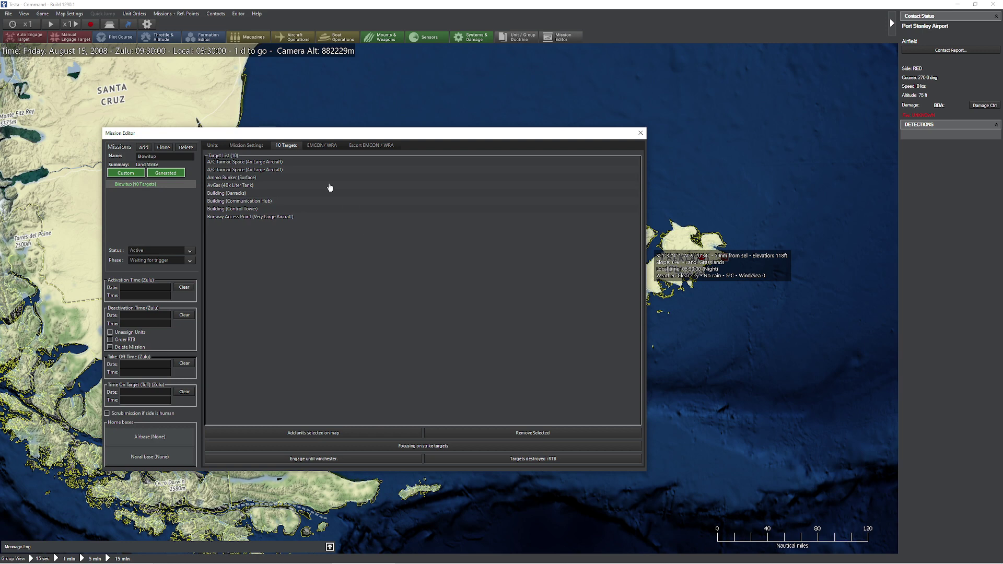
- Assign the A-4B Caza Skyhawks to Blowitup, then delete the Blowitup mission
{"action": "left_click", "coordinate": [214, 146]}
{"action": "left_click", "coordinate": [210, 168]}
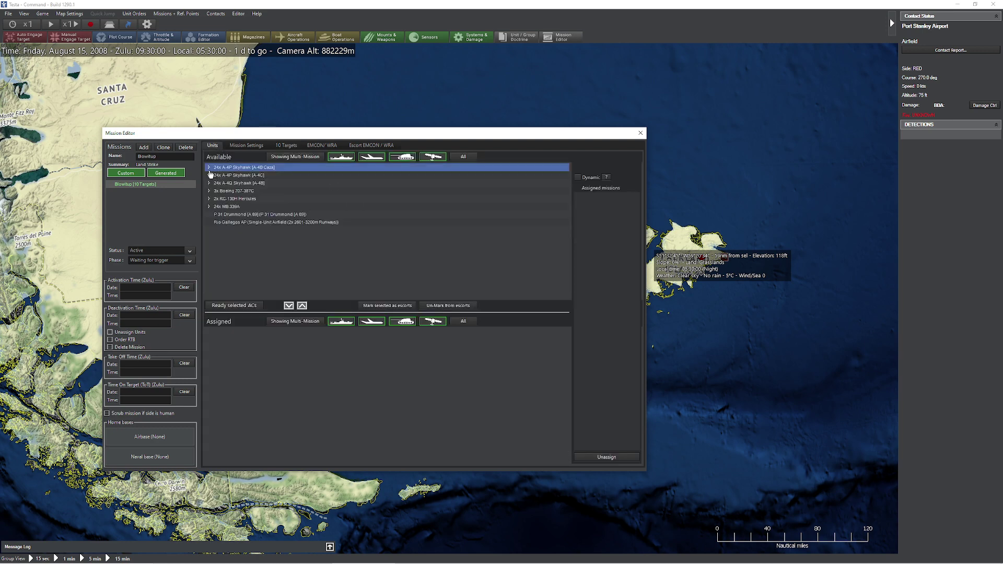
{"action": "left_click", "coordinate": [208, 168]}
{"action": "left_click", "coordinate": [209, 168]}
{"action": "left_click", "coordinate": [289, 305]}
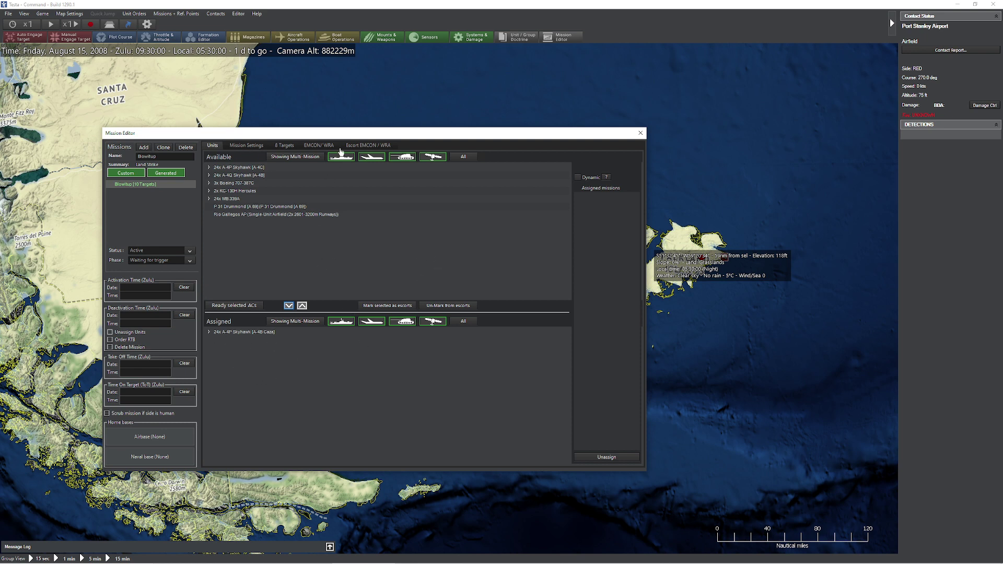
{"action": "left_click_drag", "start_coordinate": [347, 137], "coordinate": [427, 128]}
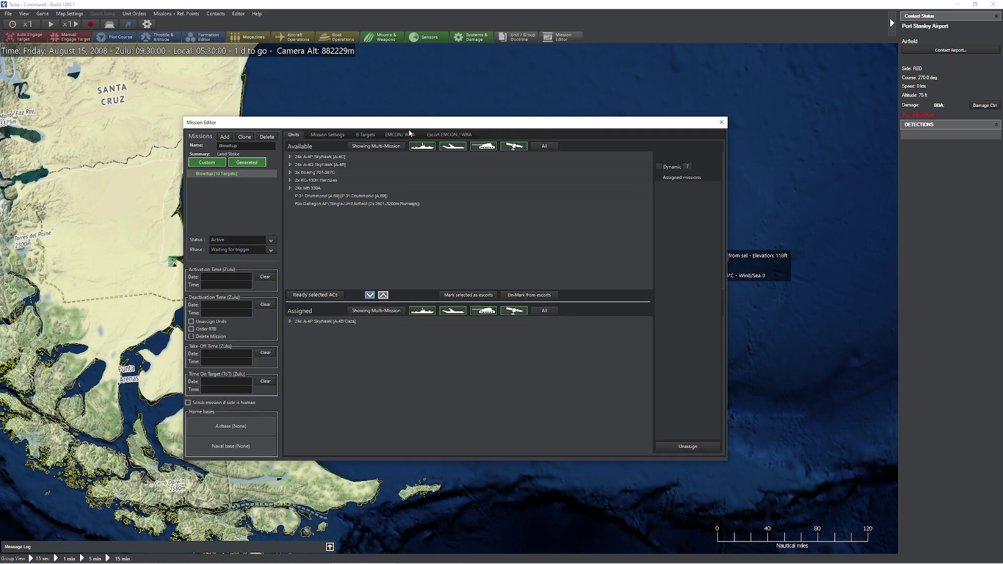
{"action": "left_click", "coordinate": [267, 137]}
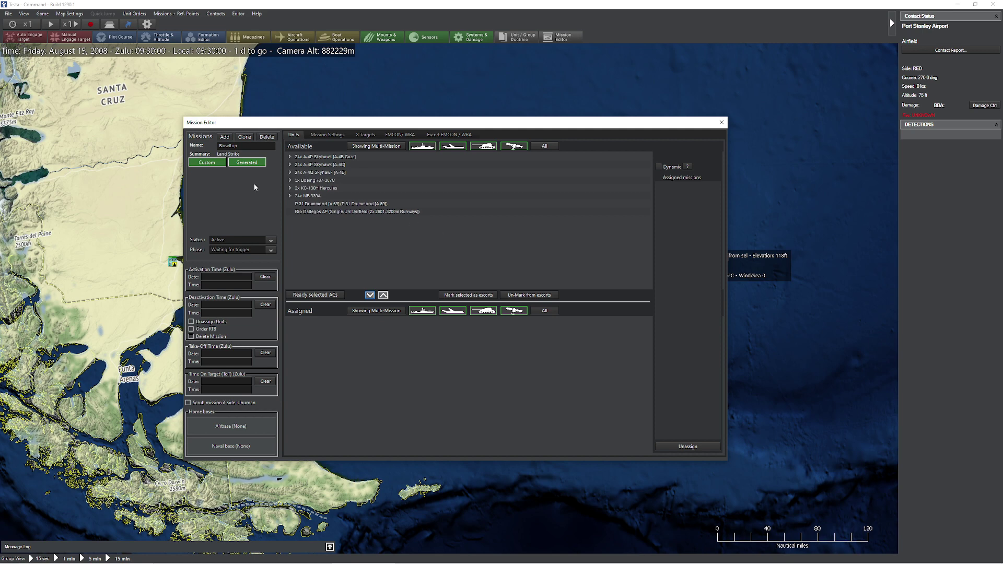
- Create a Support-class task pool named Task Force 1
{"action": "left_click", "coordinate": [224, 137]}
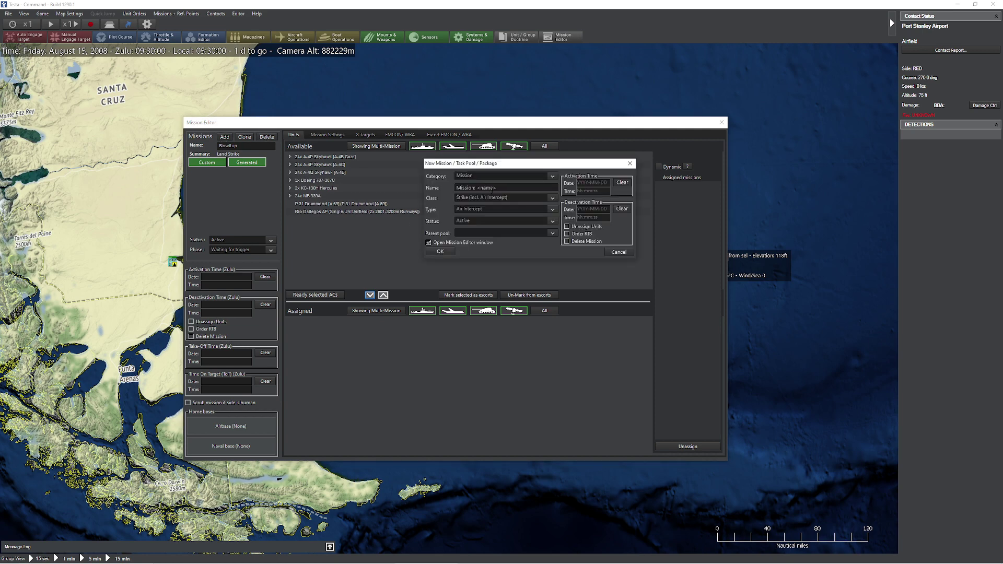
{"action": "left_click", "coordinate": [487, 197]}
{"action": "left_click", "coordinate": [470, 220]}
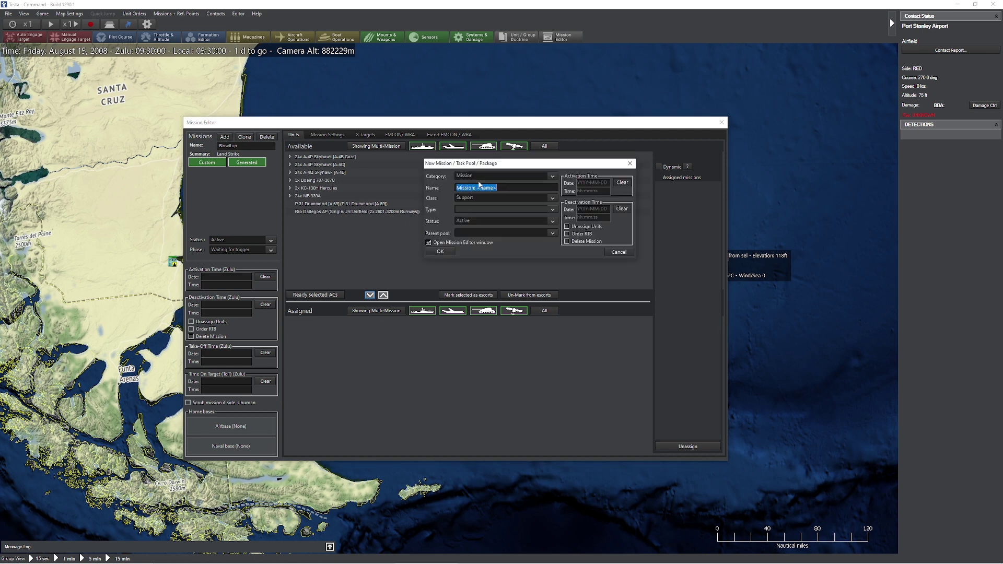
{"action": "left_click", "coordinate": [479, 177]}
{"action": "left_click", "coordinate": [467, 190]}
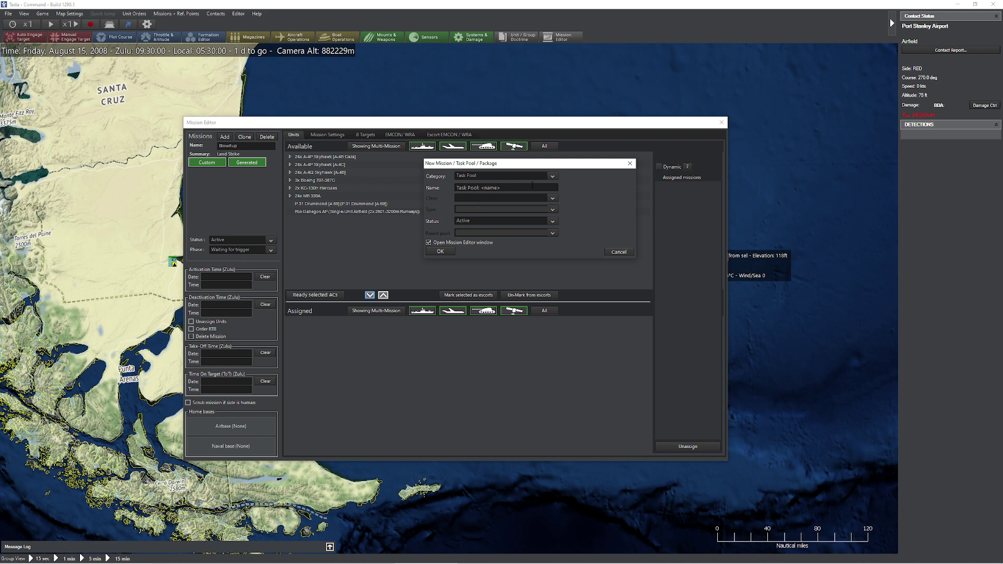
{"action": "left_click_drag", "start_coordinate": [532, 185], "coordinate": [431, 184]}
{"action": "type", "text": "Task Force 1"}
{"action": "left_click", "coordinate": [440, 252]}
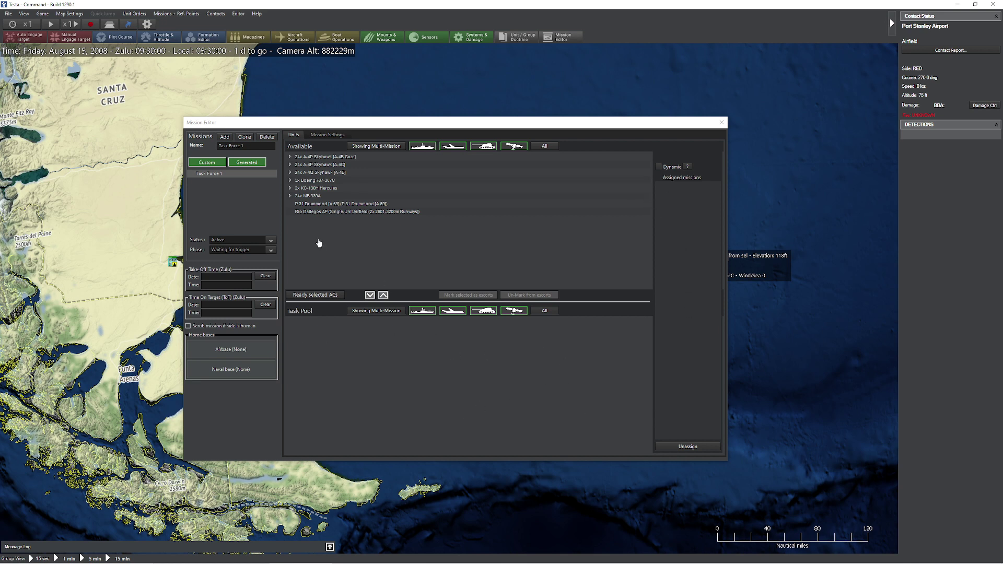
- Move the A-4P [A-4B Caza] and A-4Q Skyhawk squadrons into Task Force 1's pool
{"action": "left_click", "coordinate": [327, 158]}
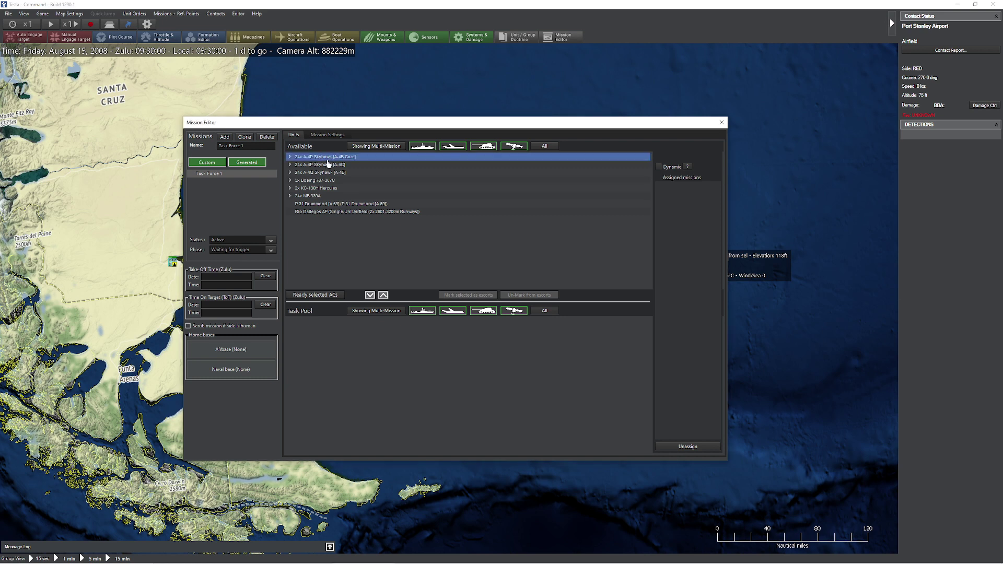
{"action": "left_click", "coordinate": [369, 295]}
{"action": "left_click", "coordinate": [328, 165]}
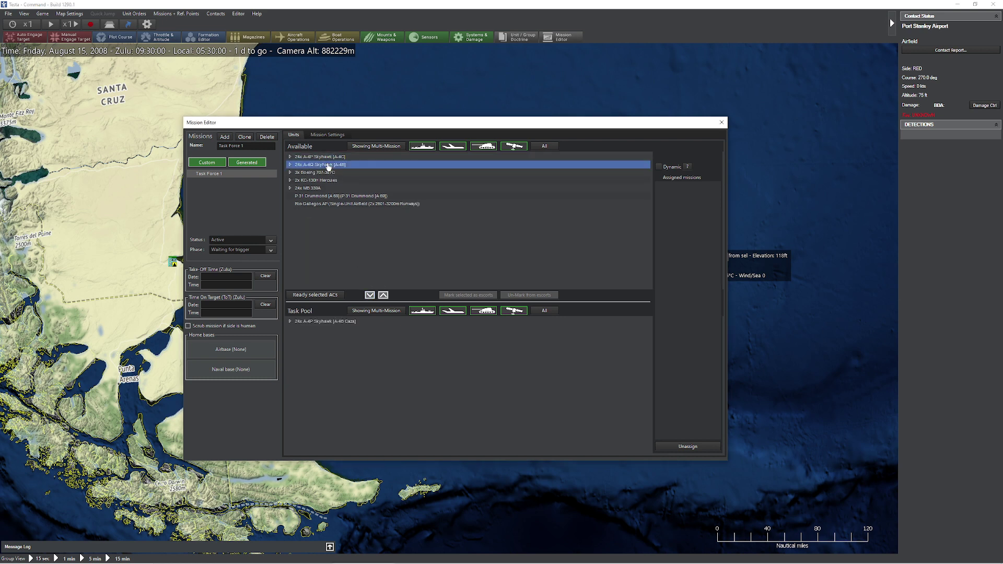
{"action": "left_click", "coordinate": [370, 296]}
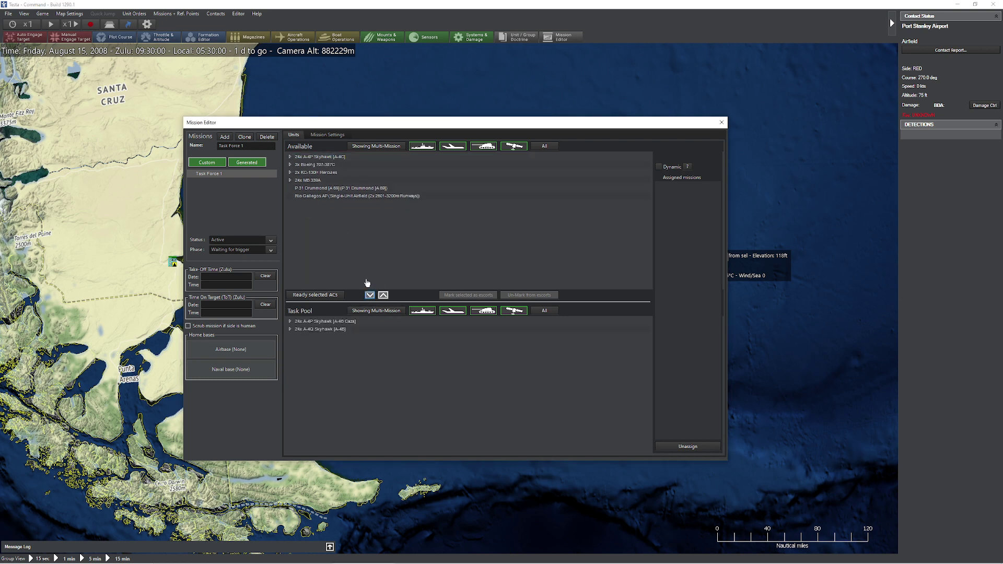
{"action": "left_click", "coordinate": [309, 182]}
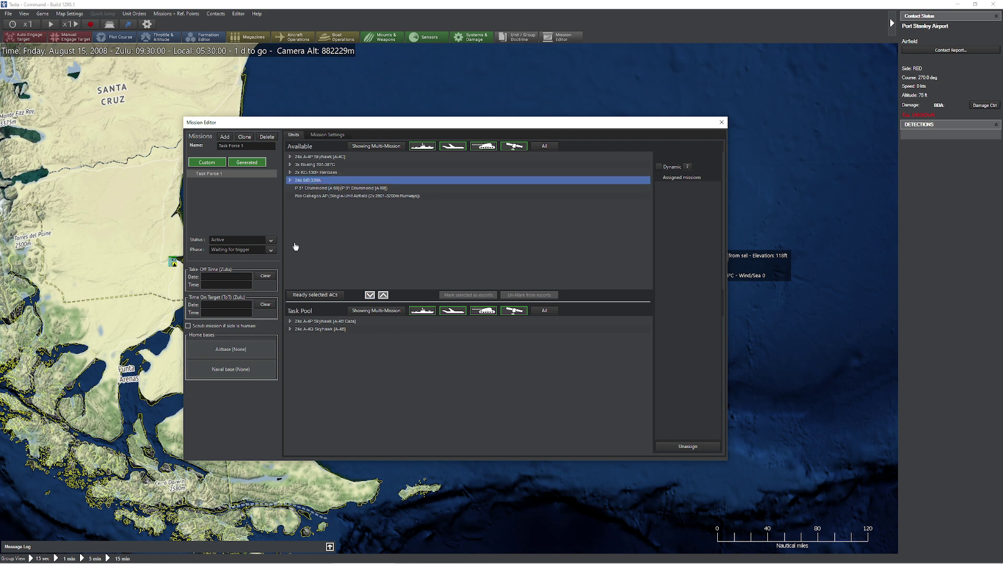
{"action": "left_click", "coordinate": [225, 137]}
- Create task pool Task Force 2 holding the A-4P Skyhawk and MB.339A squadrons
{"action": "left_click", "coordinate": [495, 177]}
{"action": "left_click", "coordinate": [472, 190]}
{"action": "type", "text": "Task Force 2"}
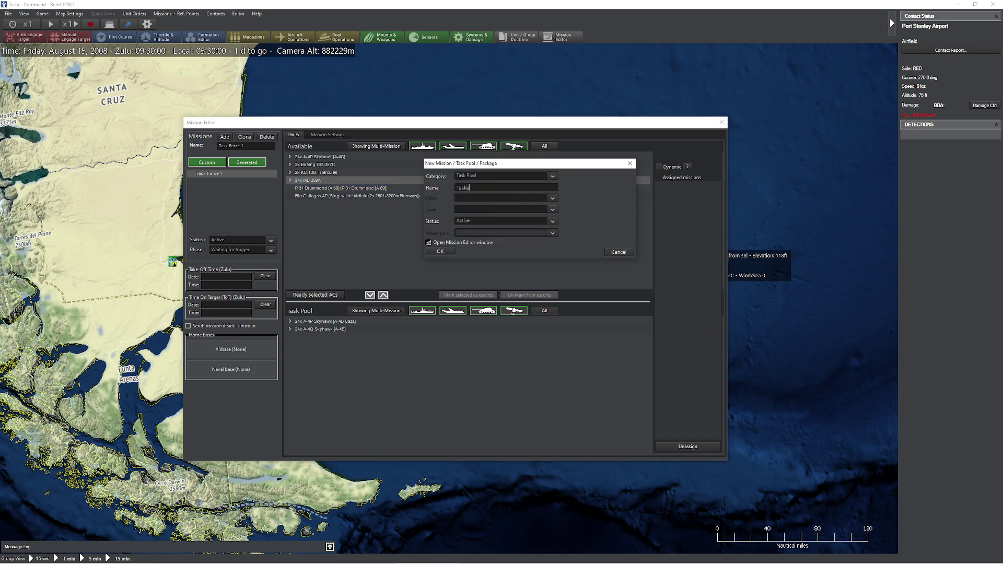
{"action": "left_click", "coordinate": [442, 251]}
{"action": "left_click", "coordinate": [322, 157]}
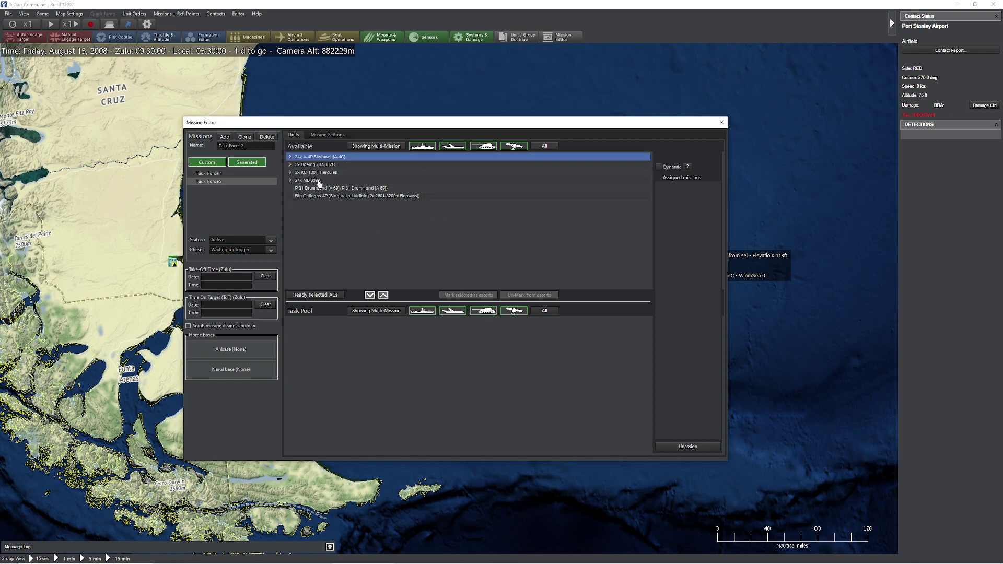
{"action": "left_click", "coordinate": [316, 180], "text": "ctrl"}
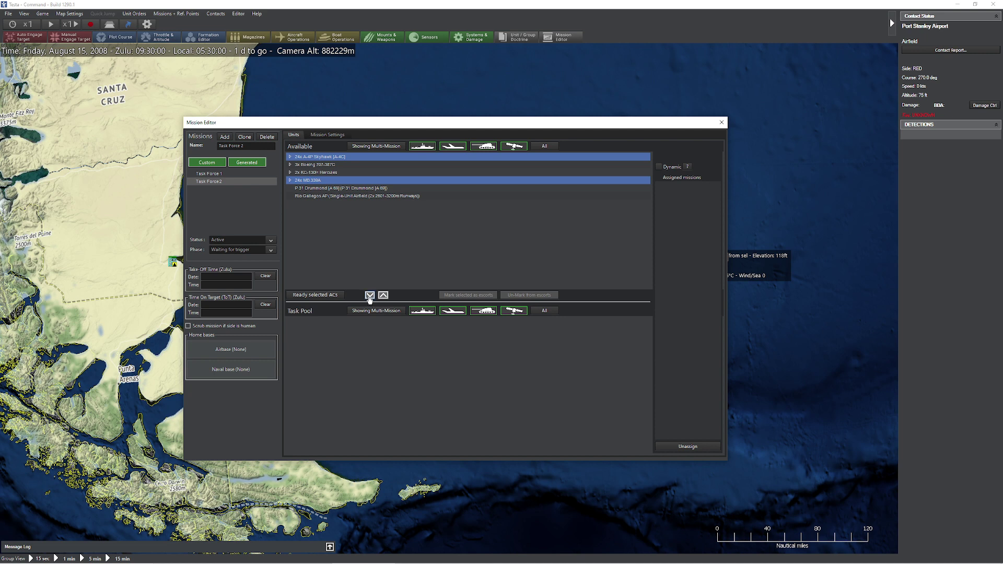
{"action": "left_click", "coordinate": [370, 296]}
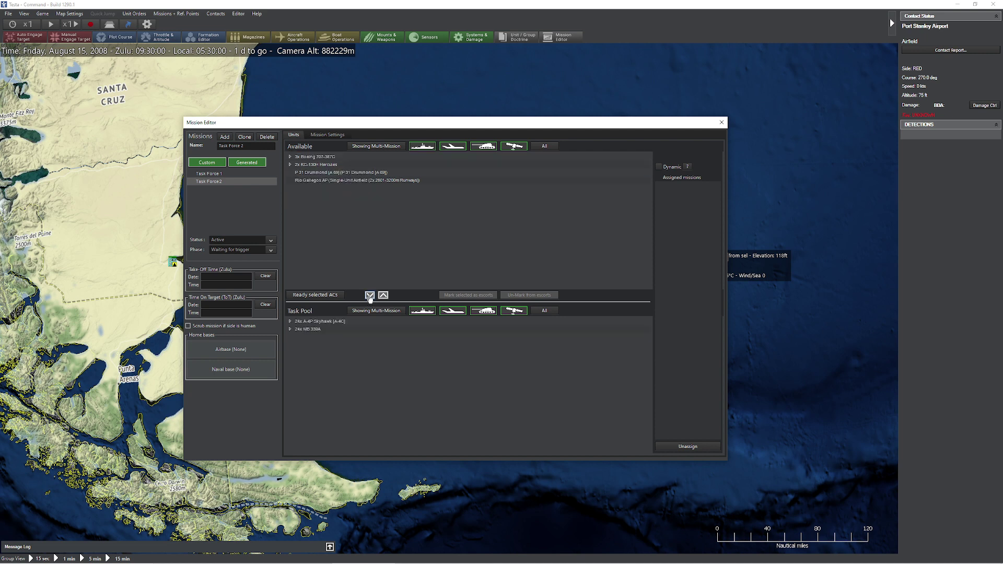
- Create task pool Support Task Group holding the Boeing 707 and KC-130H Hercules tankers
{"action": "left_click", "coordinate": [225, 137]}
{"action": "left_click", "coordinate": [504, 175]}
{"action": "left_click", "coordinate": [475, 190]}
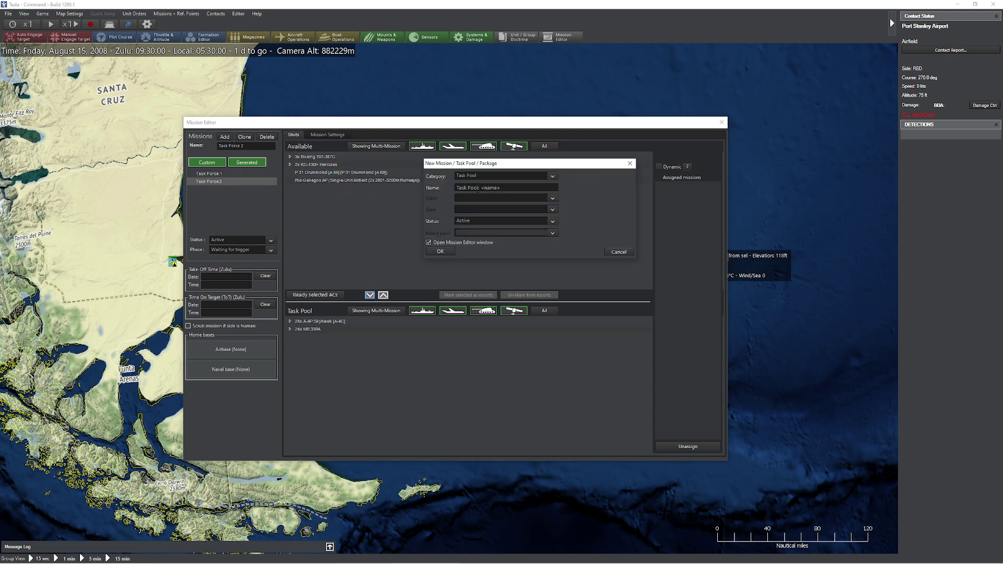
{"action": "double_click", "coordinate": [480, 188]}
{"action": "type", "text": "Support Task Group"}
{"action": "left_click", "coordinate": [441, 252]}
{"action": "left_click", "coordinate": [331, 156]}
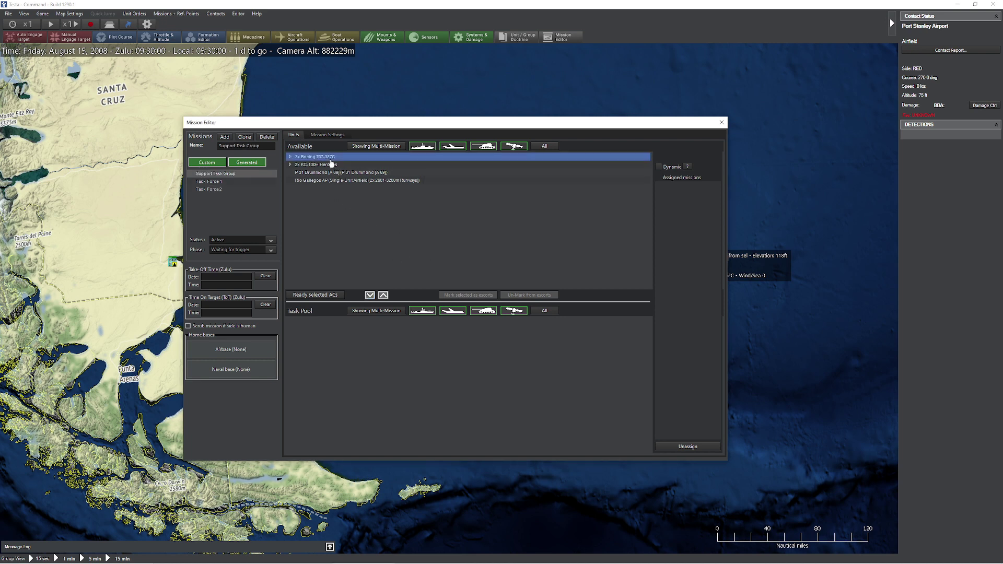
{"action": "left_click", "coordinate": [328, 165], "text": "shift"}
{"action": "left_click", "coordinate": [369, 295]}
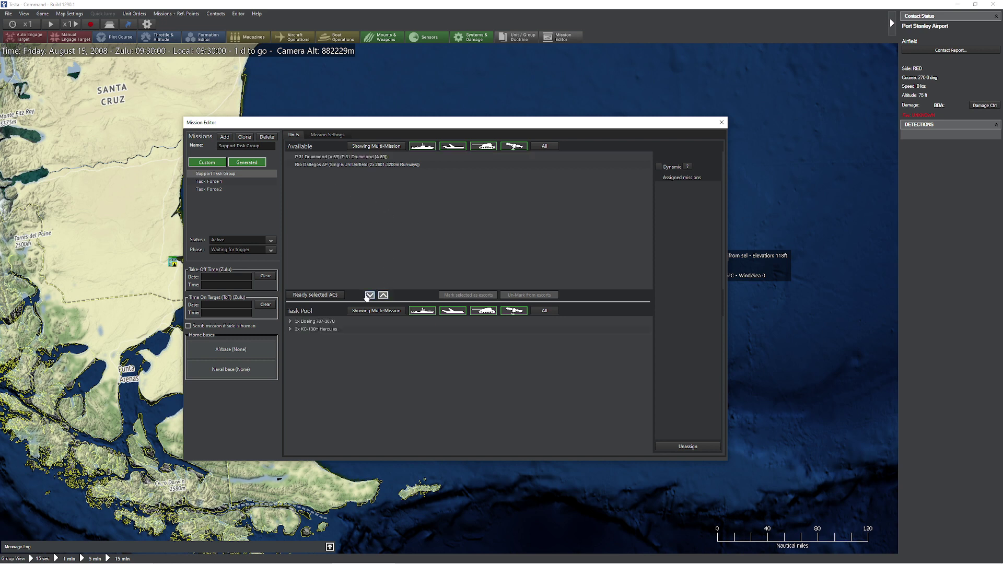
- Check the contents of Task Force 1, Task Force 2 and Support Task Group pools
{"action": "left_click", "coordinate": [210, 182]}
{"action": "left_click", "coordinate": [219, 191]}
{"action": "left_click", "coordinate": [231, 181]}
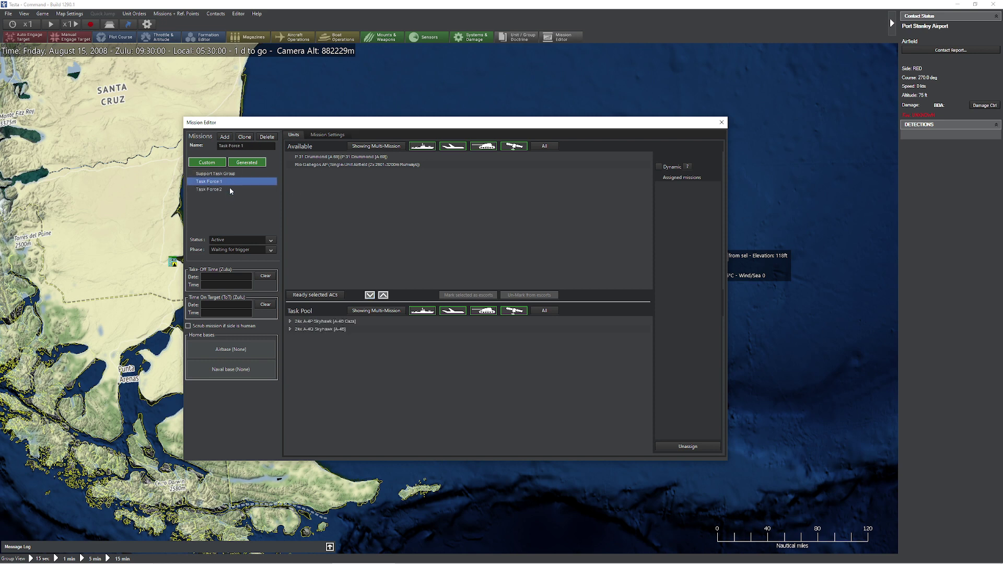
{"action": "left_click", "coordinate": [231, 174]}
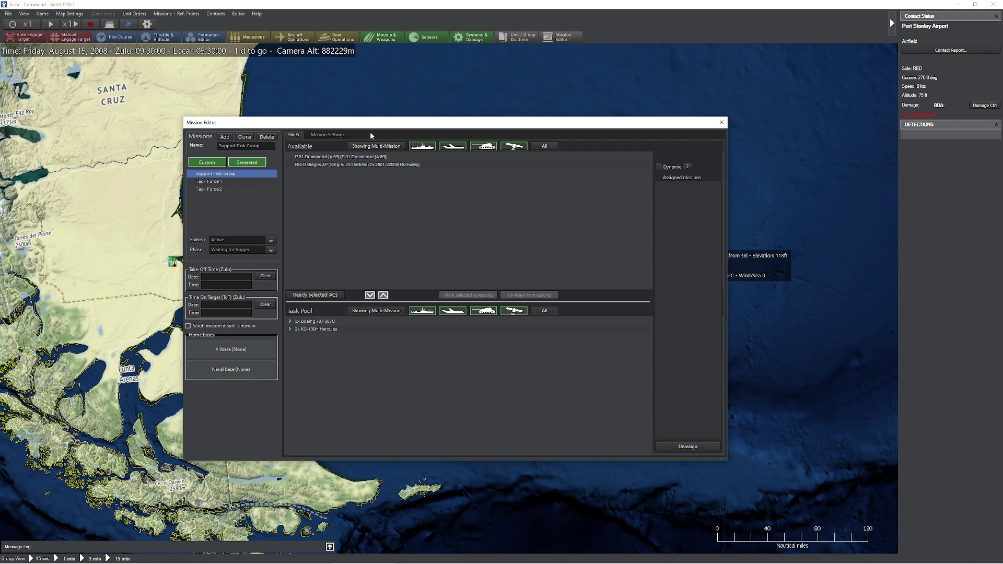
- Zoom onto the Falklands, close the Mission Editor and select the Type 91 radar on East Falkland
{"action": "left_click_drag", "start_coordinate": [381, 123], "coordinate": [253, 121]}
{"action": "scroll", "coordinate": [729, 298], "scroll_direction": "up", "scroll_amount": 5}
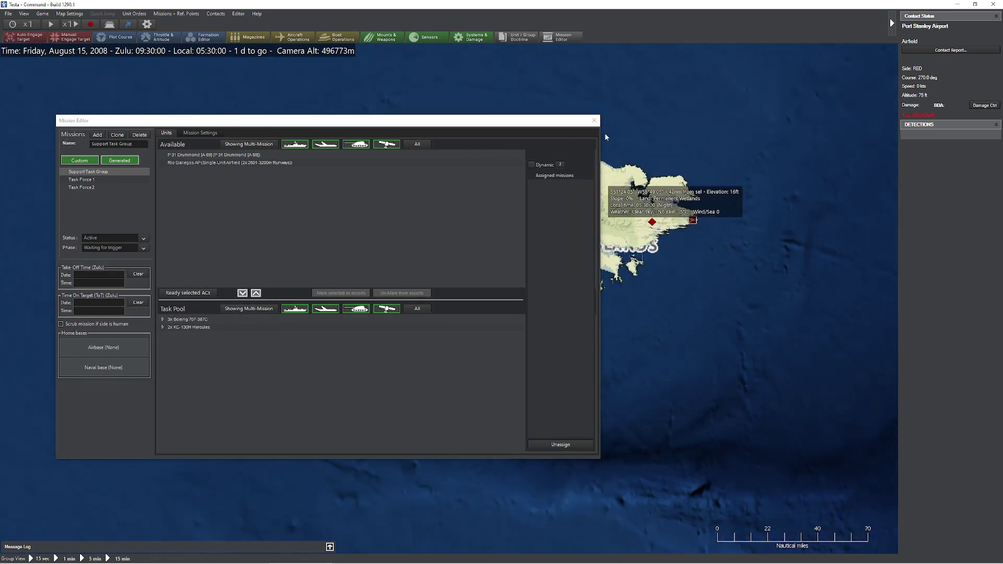
{"action": "left_click", "coordinate": [594, 120]}
{"action": "scroll", "coordinate": [639, 286], "scroll_direction": "up", "scroll_amount": 5}
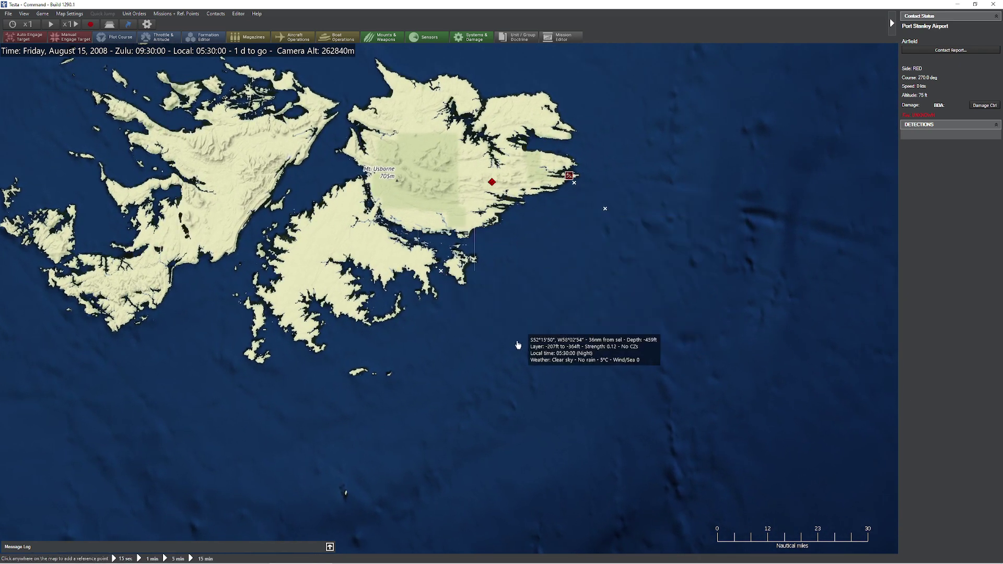
{"action": "left_click", "coordinate": [492, 182]}
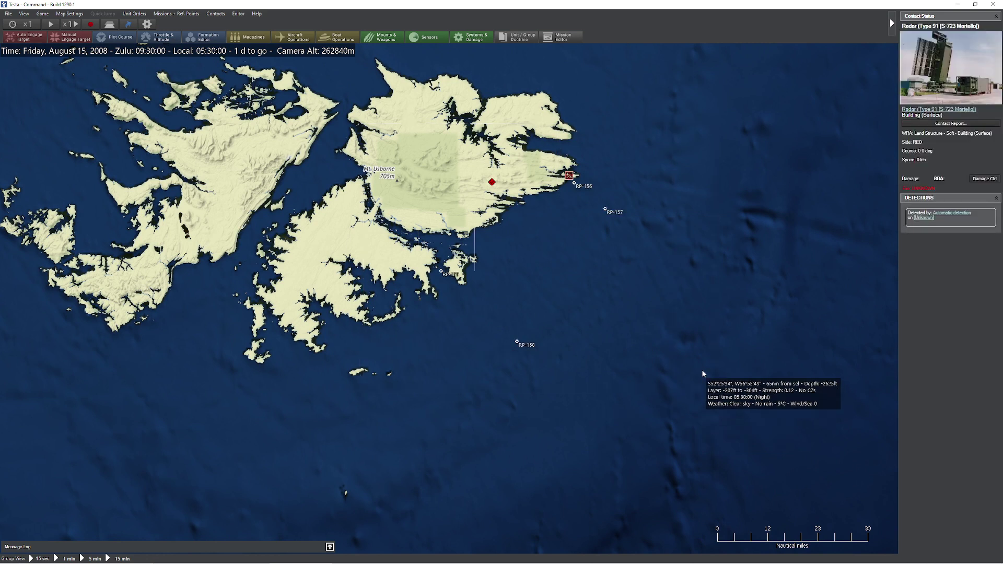
{"action": "key", "text": "ctrl+F11"}
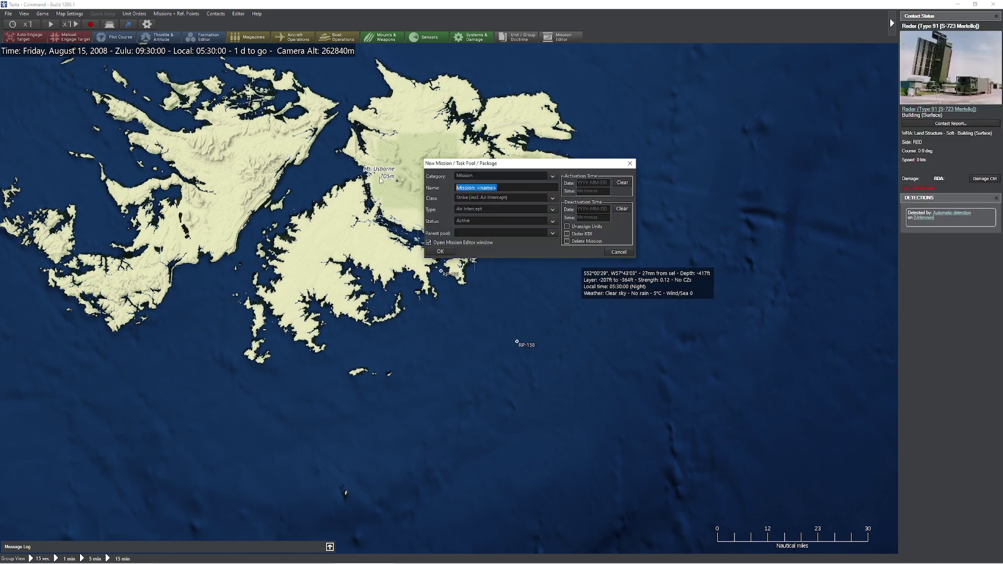
- Create a Patrol-class ASuW Patrol (Naval) package with Task Force 1 as parent pool
{"action": "left_click", "coordinate": [473, 176]}
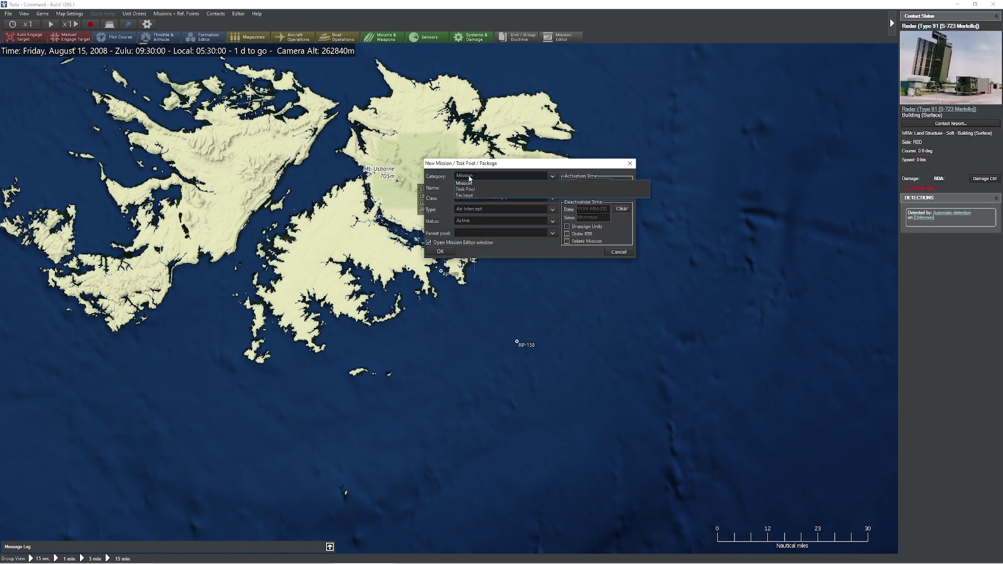
{"action": "left_click", "coordinate": [466, 196]}
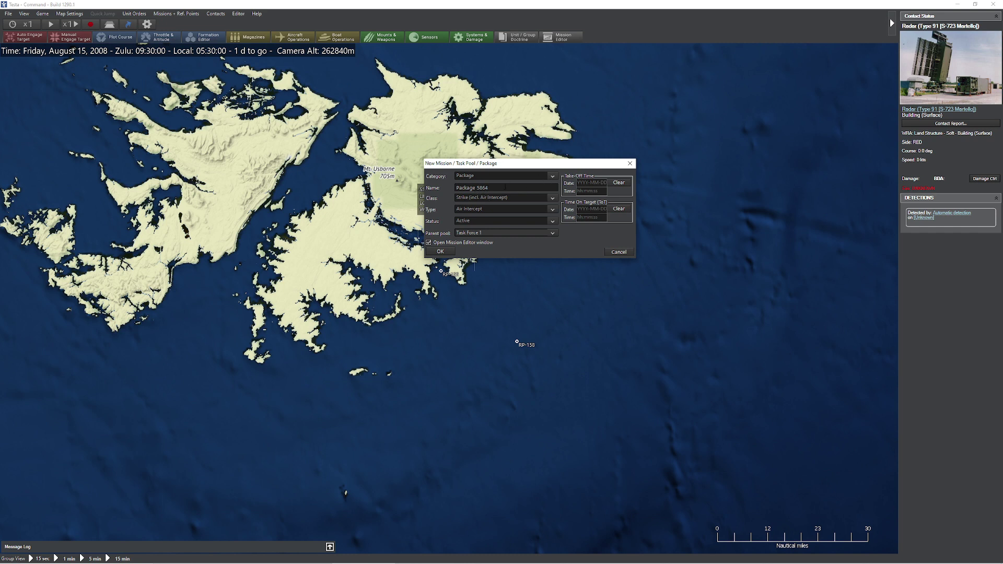
{"action": "left_click", "coordinate": [474, 199]}
{"action": "left_click", "coordinate": [479, 211]}
{"action": "left_click", "coordinate": [478, 209]}
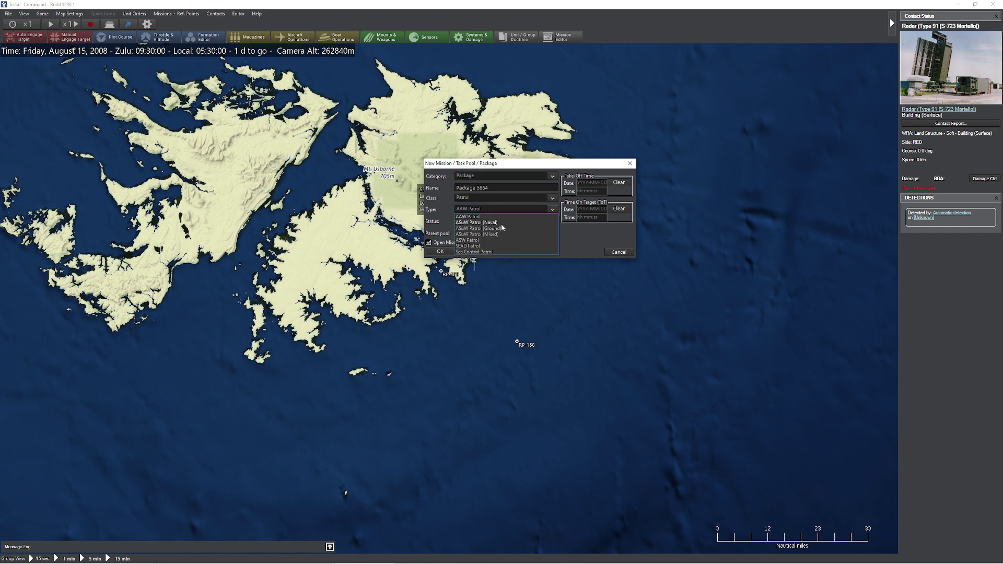
{"action": "left_click", "coordinate": [498, 223]}
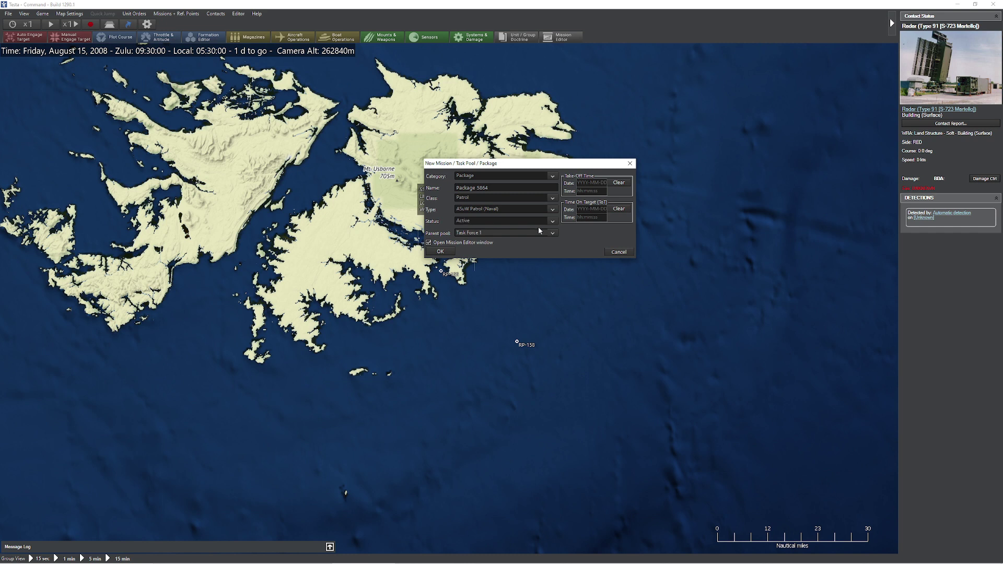
{"action": "left_click", "coordinate": [555, 233]}
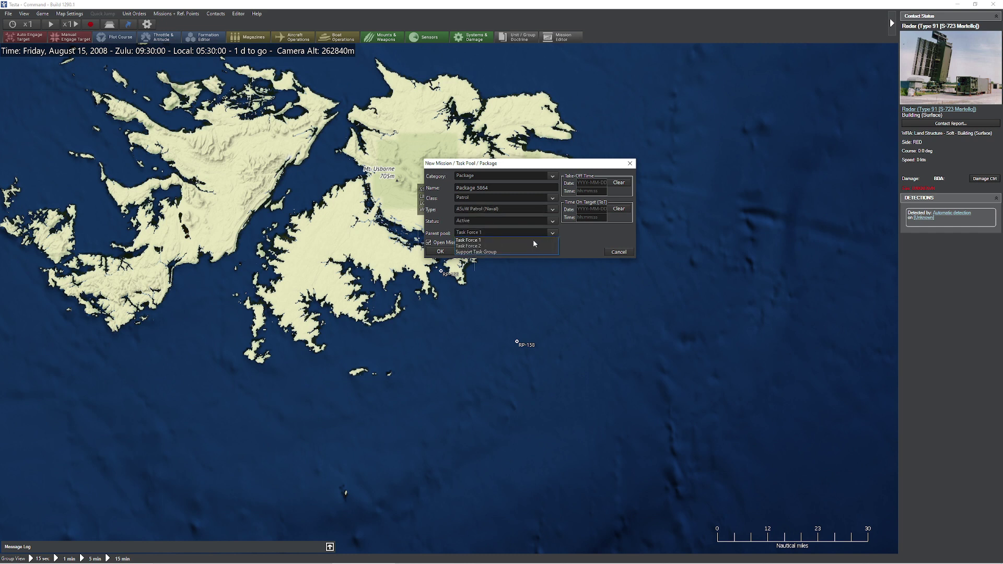
{"action": "left_click", "coordinate": [470, 240]}
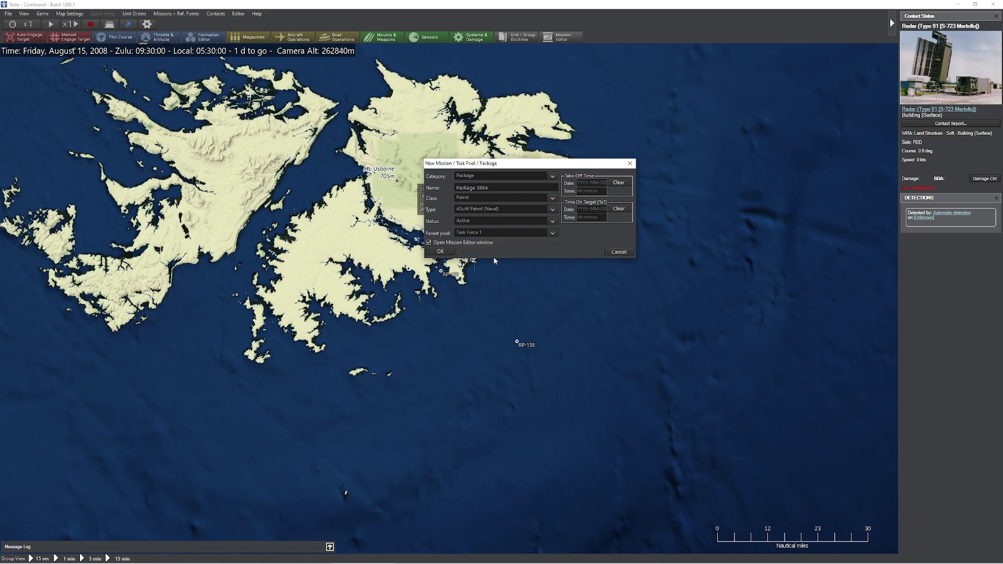
{"action": "left_click", "coordinate": [440, 251]}
- Assign the A-4P [A-4B Caza] and A-4Q Skyhawk squadrons from the pool to Package 5864
{"action": "left_click_drag", "start_coordinate": [269, 113], "coordinate": [406, 112]}
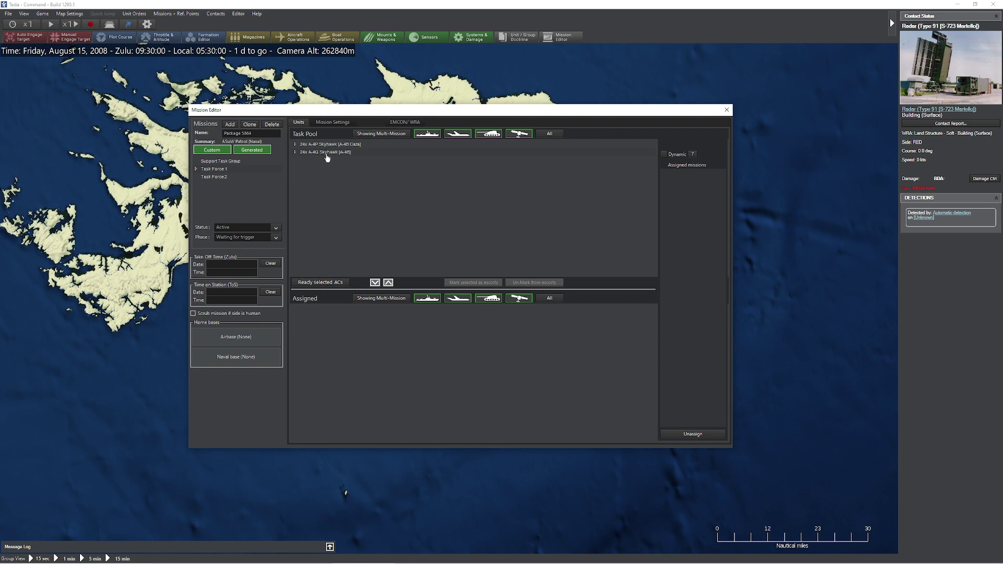
{"action": "left_click", "coordinate": [328, 145]}
{"action": "left_click", "coordinate": [329, 152], "text": "shift"}
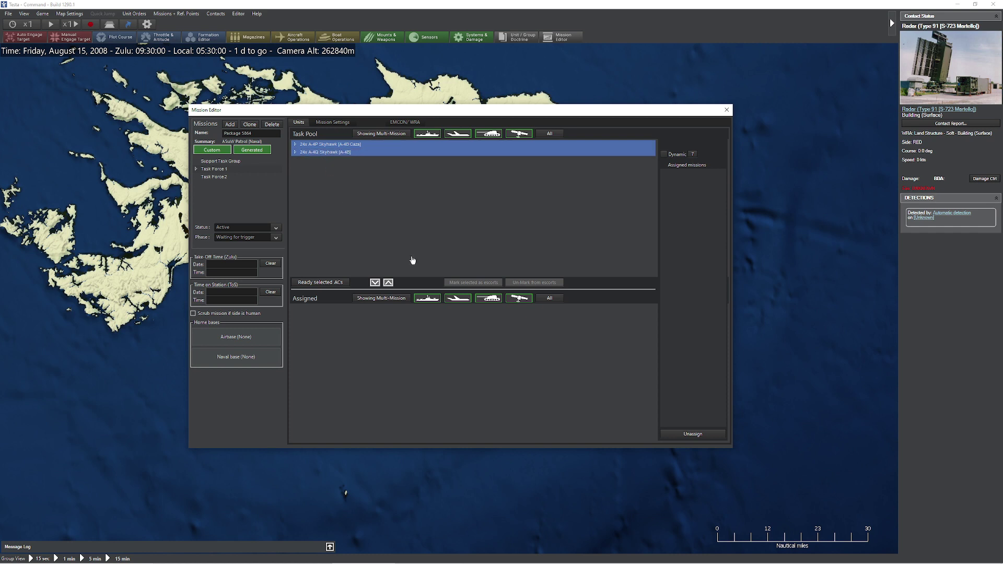
{"action": "left_click", "coordinate": [374, 282]}
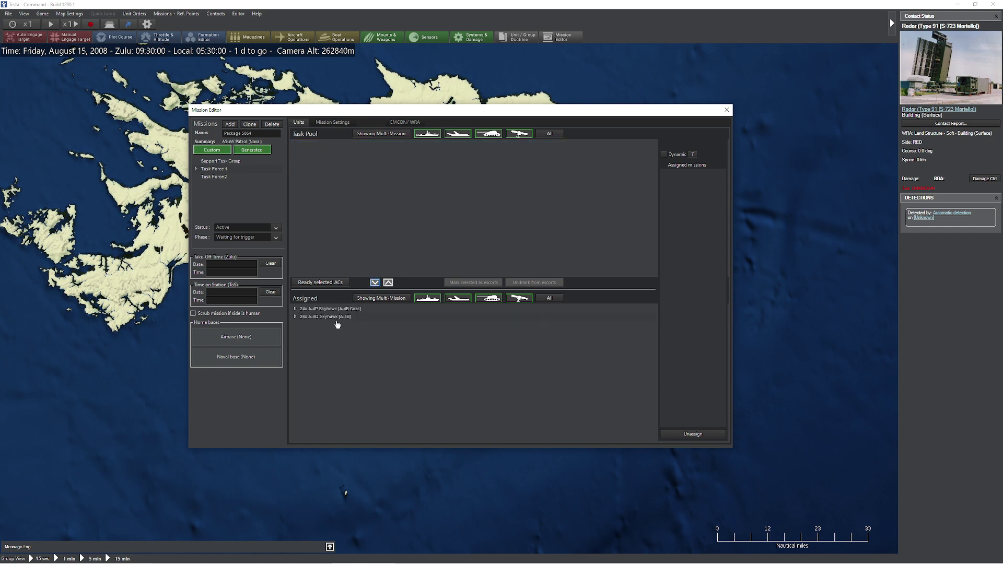
- Set Package 5864 to keep 8 aircraft on station with the 1/3rd rule off, then view EMCON/WRA
{"action": "left_click", "coordinate": [332, 124]}
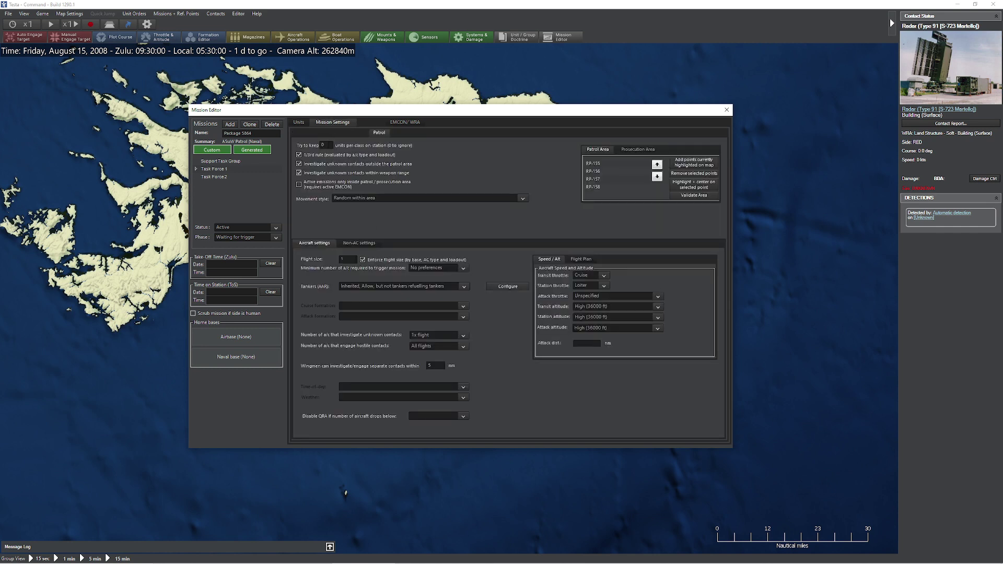
{"action": "double_click", "coordinate": [324, 145]}
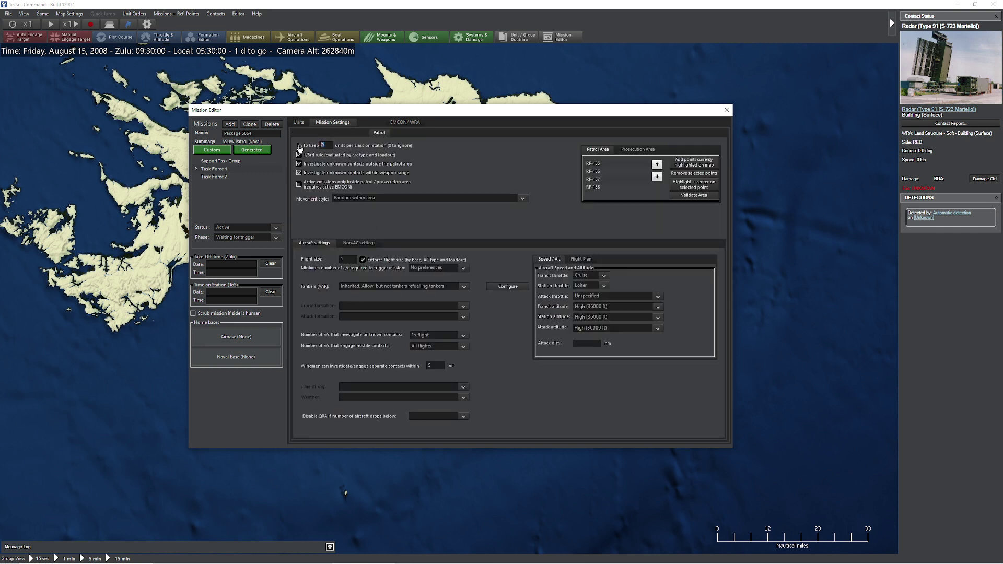
{"action": "type", "text": "8"}
{"action": "left_click", "coordinate": [336, 155]}
{"action": "left_click", "coordinate": [396, 124]}
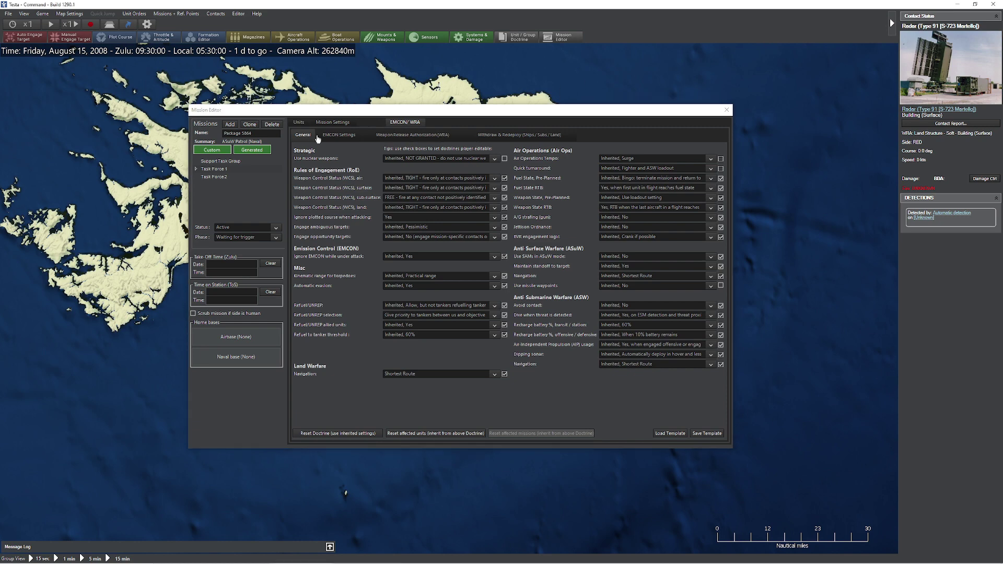
- Review Package 5864's weapon release, emission control and general doctrine settings
{"action": "left_click", "coordinate": [413, 135]}
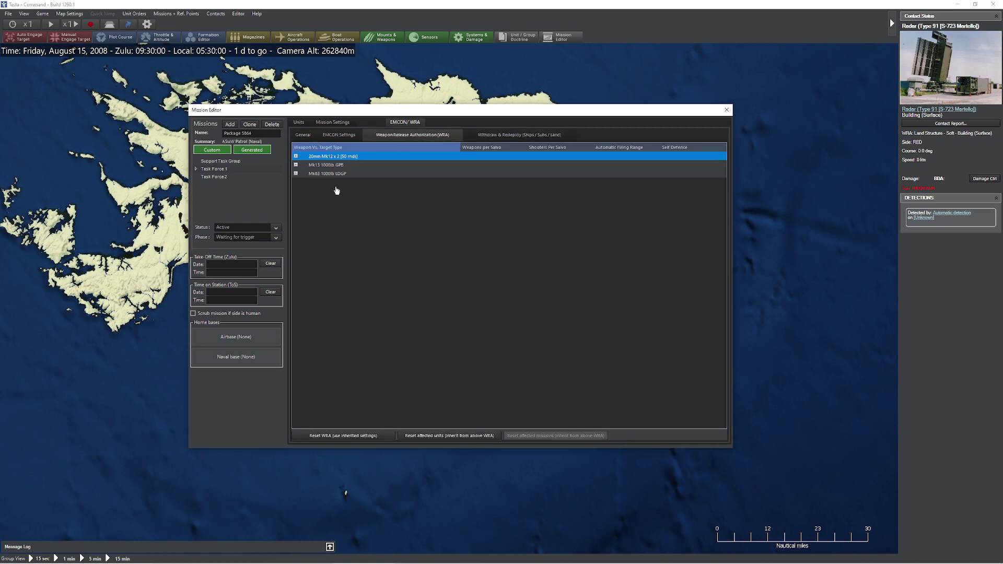
{"action": "left_click", "coordinate": [336, 135]}
{"action": "left_click", "coordinate": [301, 135]}
- Return to unit assignments and select Package 5864 under the expanded Task Force 1
{"action": "left_click", "coordinate": [300, 123]}
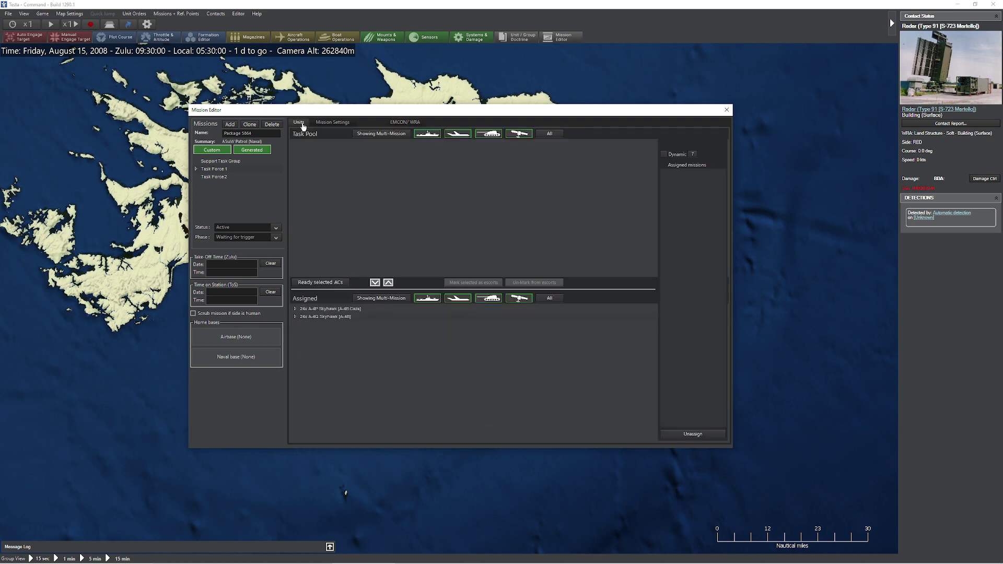
{"action": "left_click", "coordinate": [195, 168]}
{"action": "left_click", "coordinate": [224, 170]}
{"action": "left_click", "coordinate": [230, 177]}
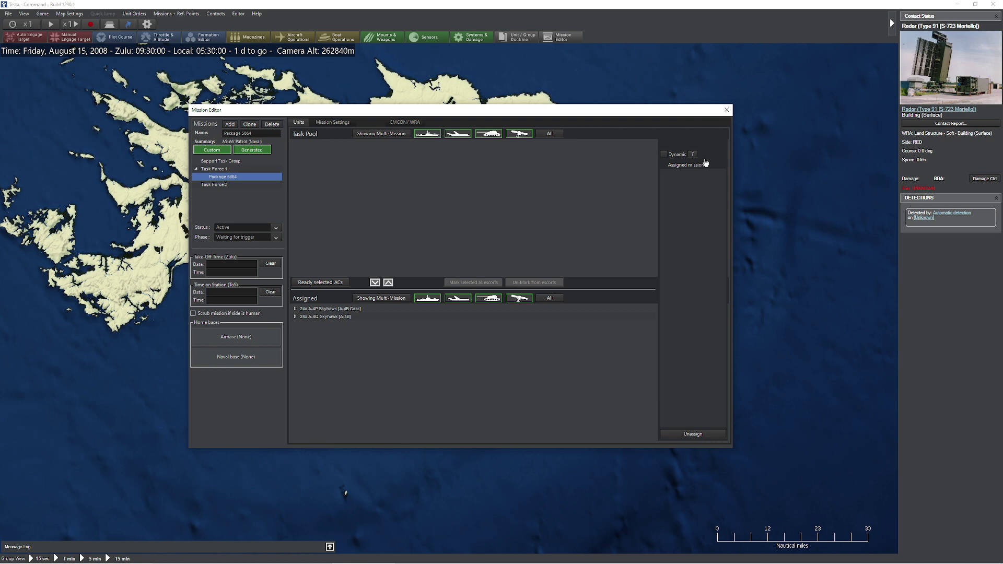
- Create Land Strike Package 5865 under Task Force 2 targeting the Port Stanley Airport facilities
{"action": "left_click", "coordinate": [726, 109]}
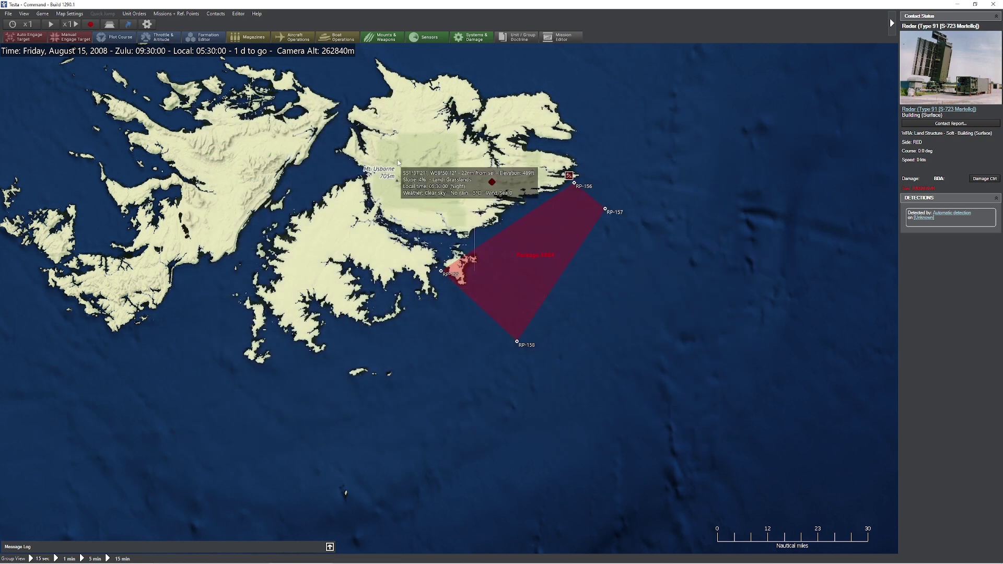
{"action": "left_click_drag", "start_coordinate": [397, 162], "coordinate": [648, 357]}
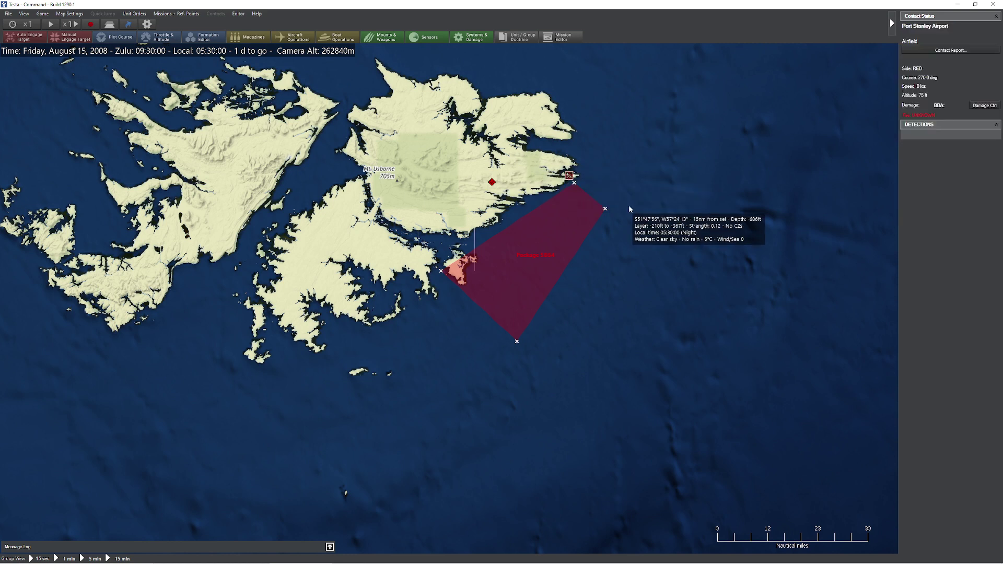
{"action": "key", "text": "ctrl+F11"}
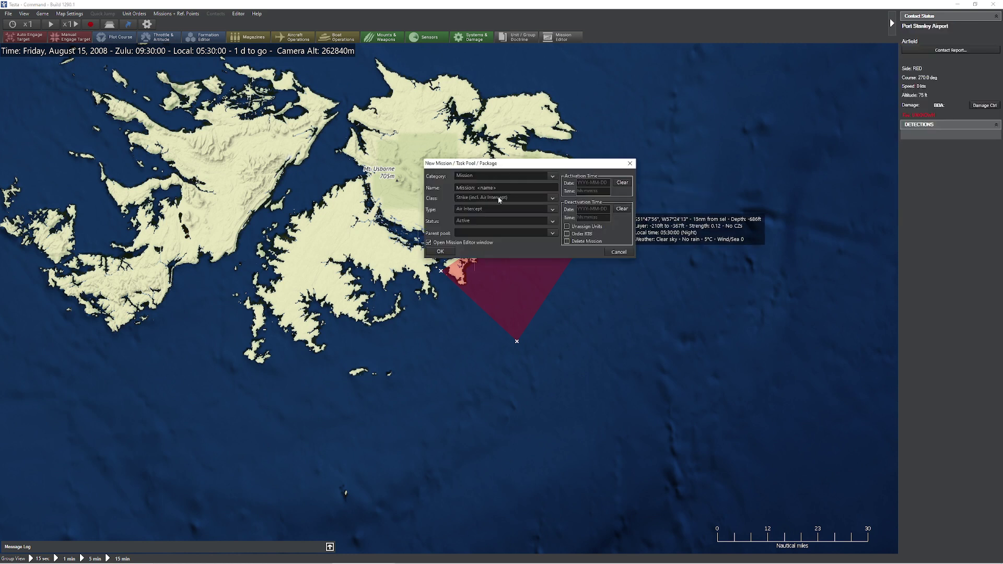
{"action": "left_click", "coordinate": [504, 175]}
{"action": "left_click", "coordinate": [497, 198]}
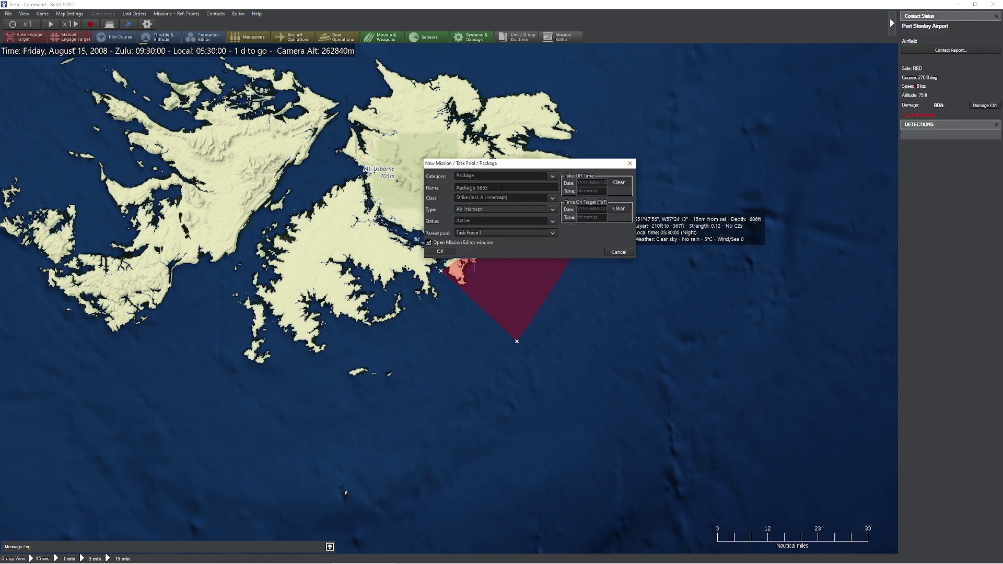
{"action": "left_click", "coordinate": [491, 209]}
{"action": "left_click", "coordinate": [472, 213]}
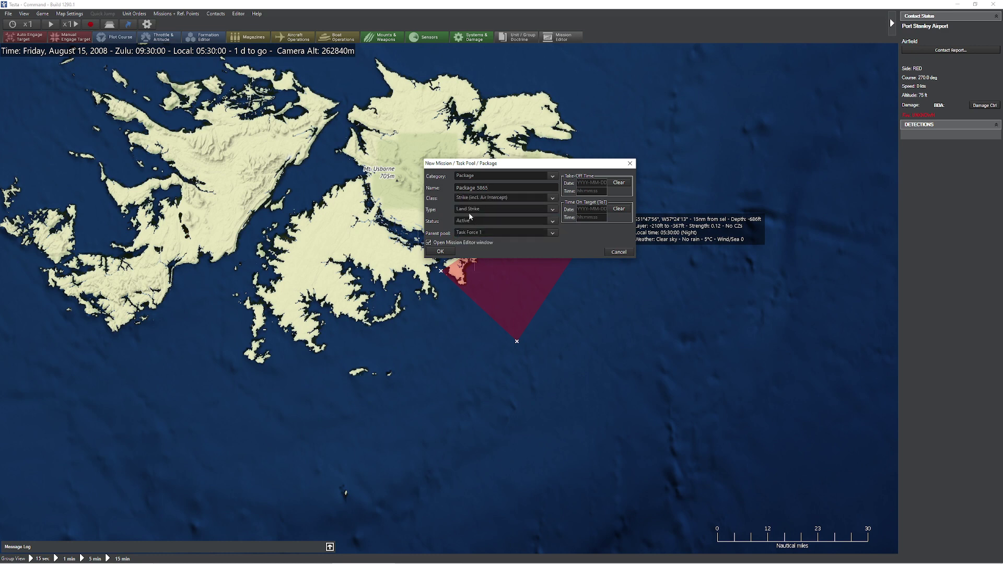
{"action": "left_click", "coordinate": [504, 232]}
{"action": "left_click", "coordinate": [473, 248]}
{"action": "left_click", "coordinate": [441, 251]}
- Assign the 24x A-4P Skyhawk squadron to Package 5865
{"action": "left_click", "coordinate": [311, 144]}
{"action": "left_click", "coordinate": [321, 152]}
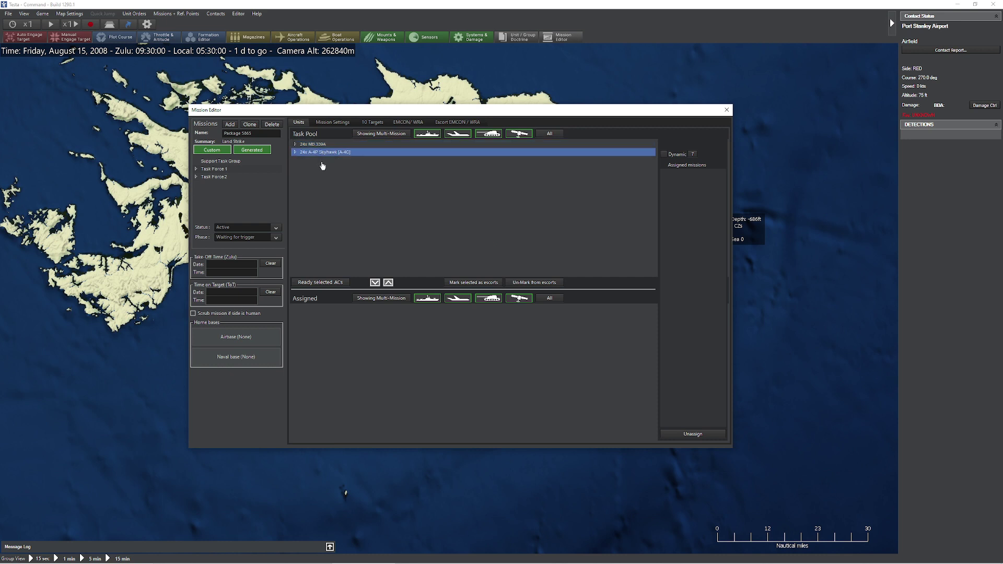
{"action": "left_click", "coordinate": [375, 282]}
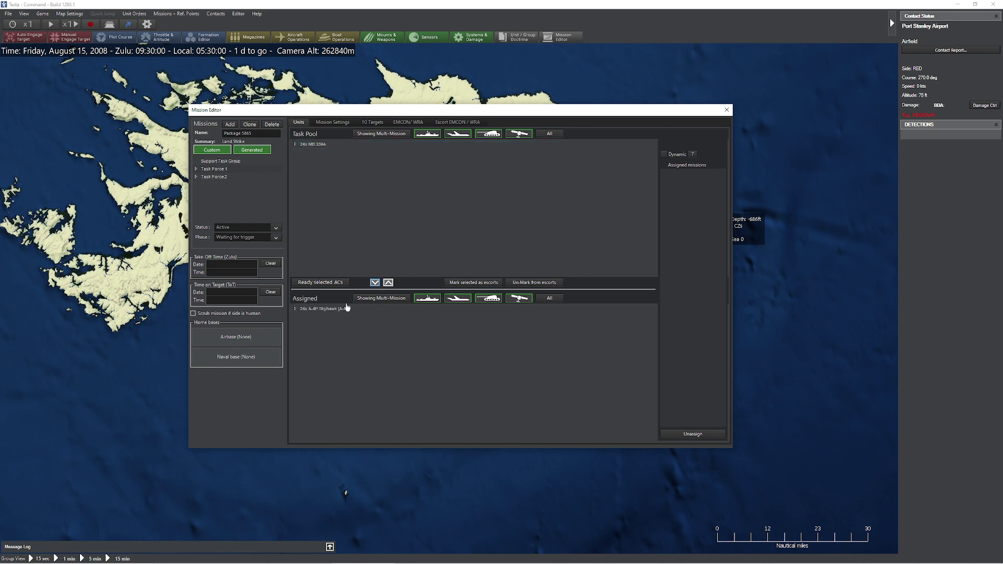
{"action": "left_click", "coordinate": [323, 309]}
- Set the package's flight size to 6 without enforcing it
{"action": "left_click", "coordinate": [333, 122]}
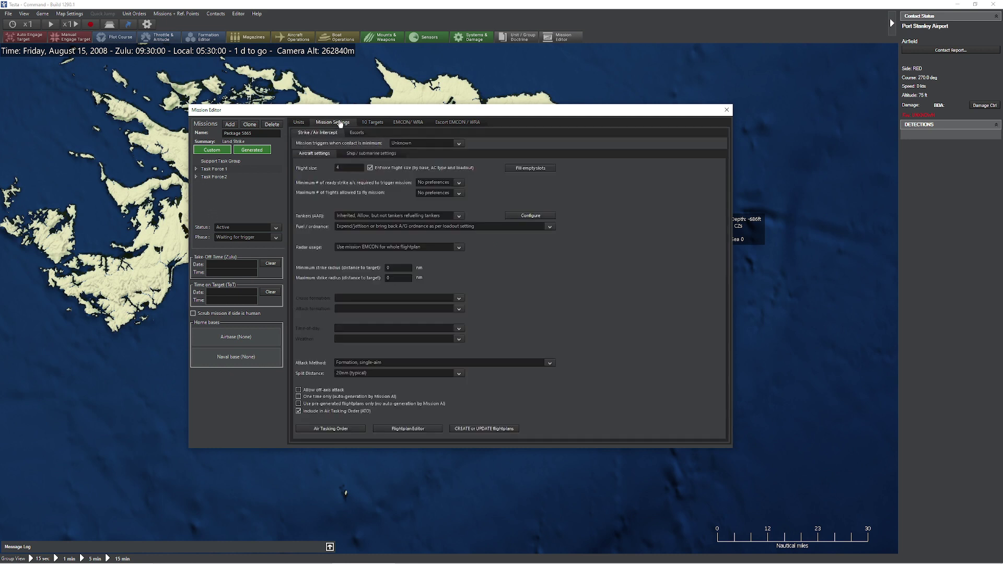
{"action": "left_click", "coordinate": [368, 123]}
{"action": "left_click", "coordinate": [333, 122]}
{"action": "scroll", "coordinate": [347, 172], "scroll_direction": "down", "scroll_amount": 1}
{"action": "left_click", "coordinate": [383, 168]}
- Remove both Runway targets, focus on strike targets and engage until winchester
{"action": "left_click", "coordinate": [369, 124]}
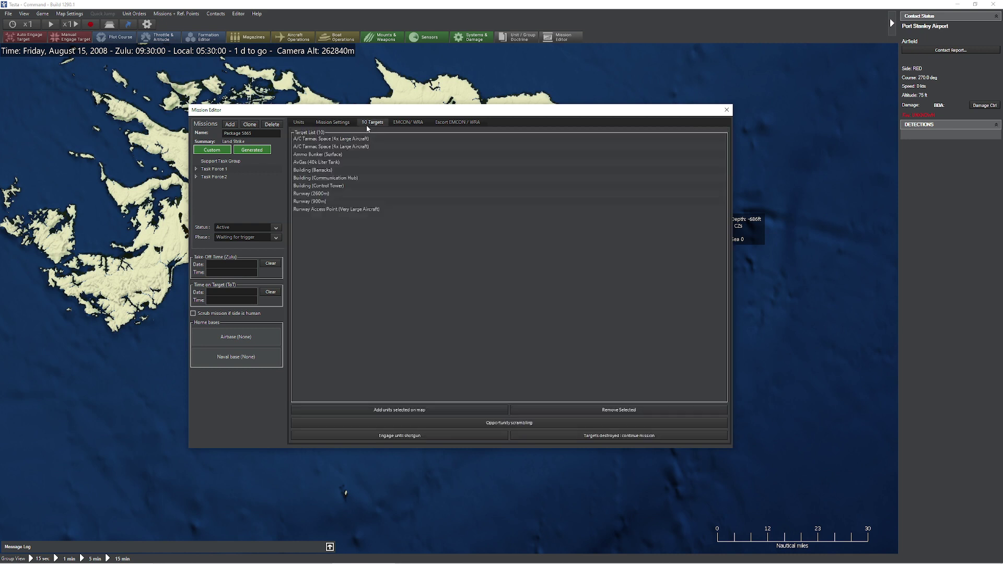
{"action": "left_click_drag", "start_coordinate": [337, 195], "coordinate": [326, 203]}
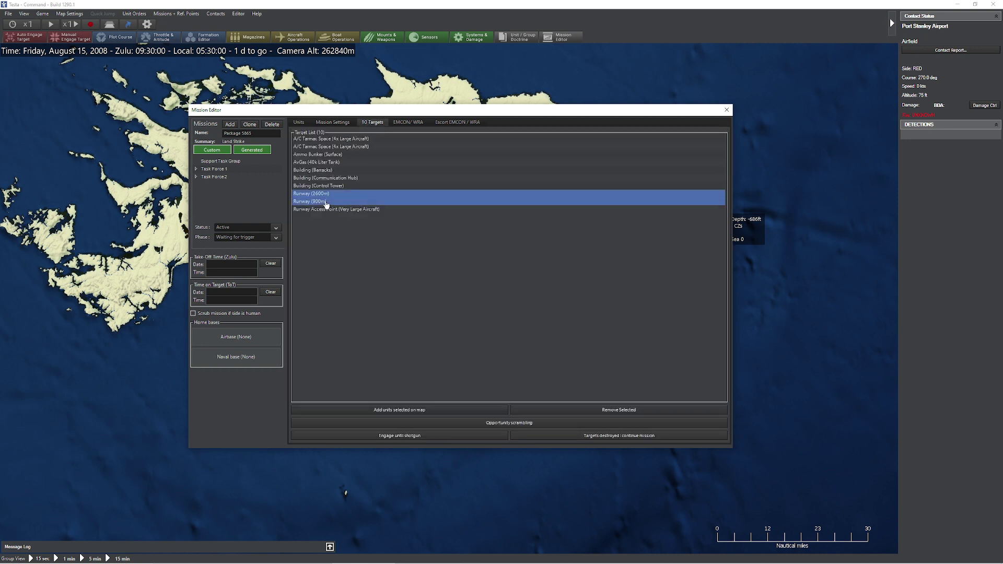
{"action": "left_click", "coordinate": [539, 411]}
{"action": "left_click", "coordinate": [528, 422]}
{"action": "left_click", "coordinate": [470, 433]}
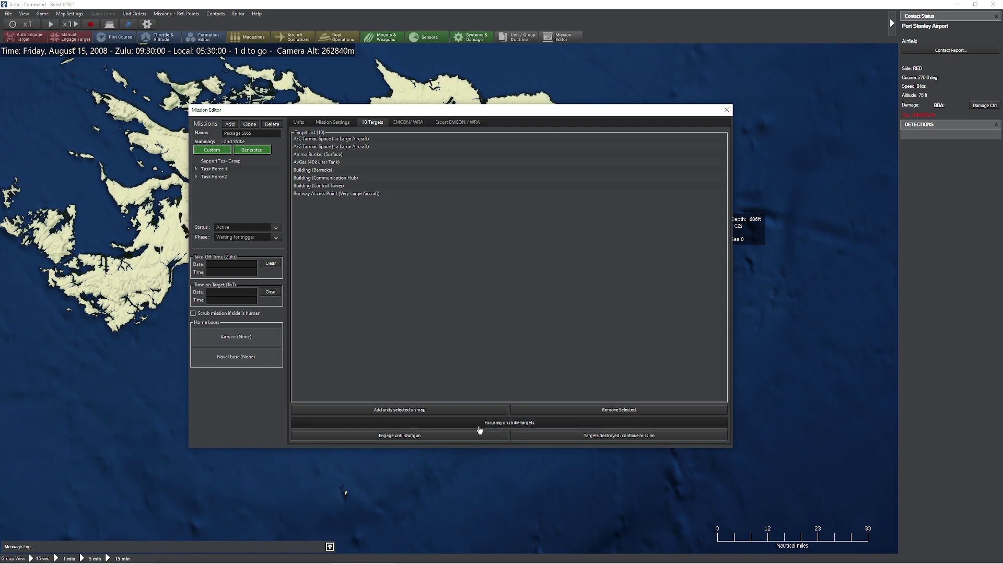
- Review doctrine and escort settings, then show Packages 5865 and 5864 under their task forces
{"action": "left_click", "coordinate": [407, 122]}
{"action": "left_click", "coordinate": [458, 124]}
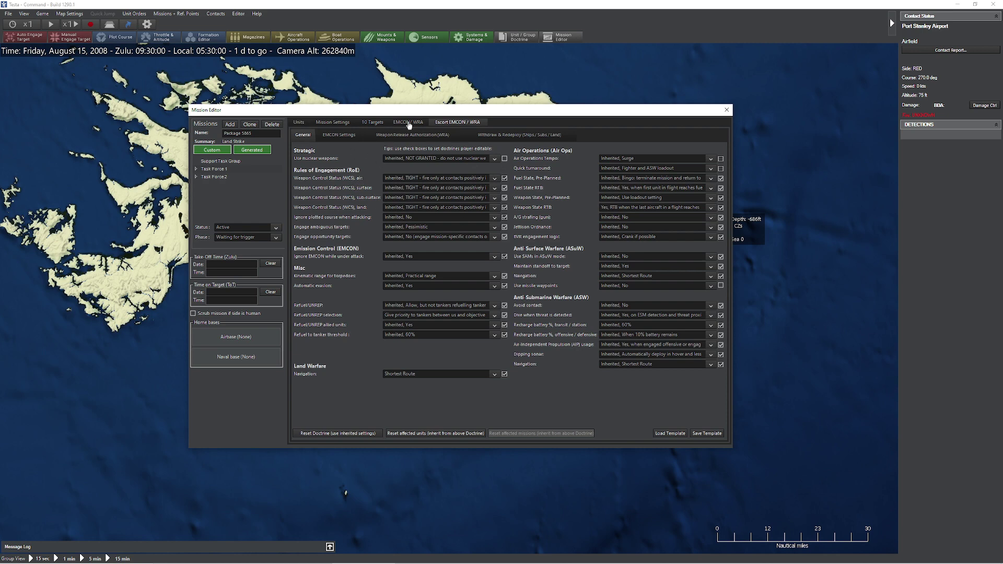
{"action": "left_click", "coordinate": [334, 124]}
{"action": "left_click", "coordinate": [298, 122]}
{"action": "left_click", "coordinate": [196, 177]}
{"action": "left_click", "coordinate": [196, 169]}
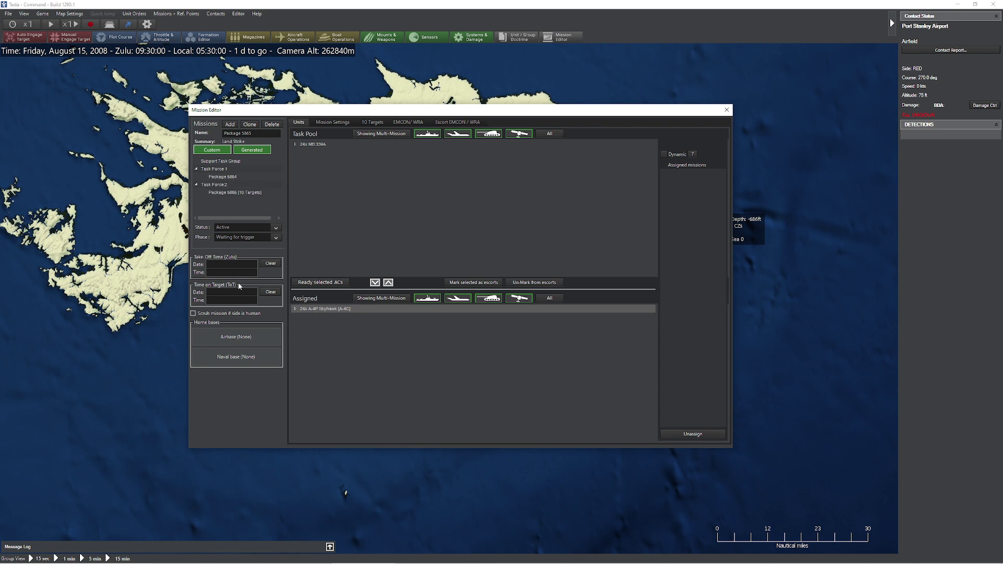
- Give Package 5864 a take-off date of 2008-08-15 and a take-off time
{"action": "left_click", "coordinate": [237, 176]}
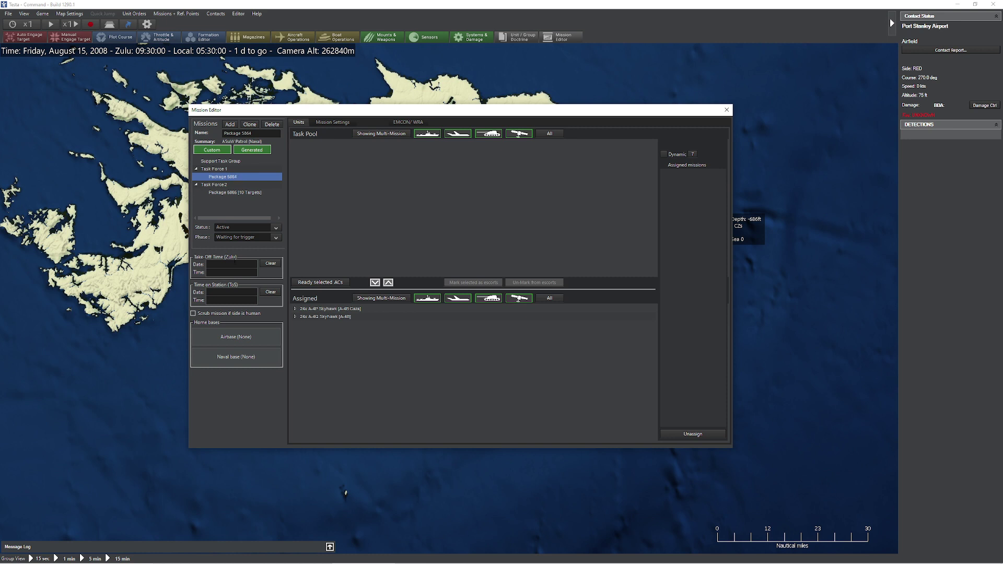
{"action": "left_click", "coordinate": [235, 264]}
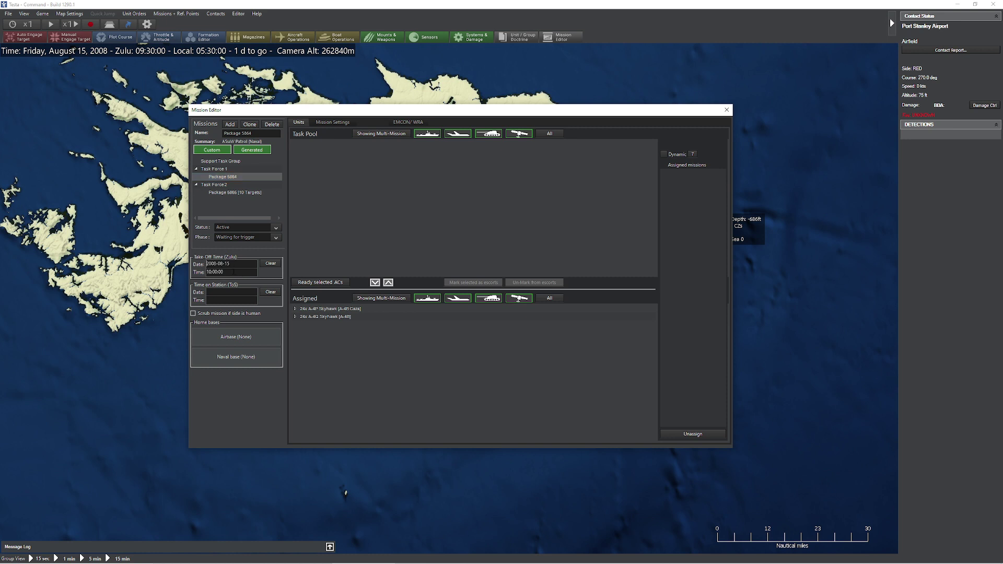
{"action": "left_click", "coordinate": [233, 272]}
{"action": "type", "text": "09:35:0"}
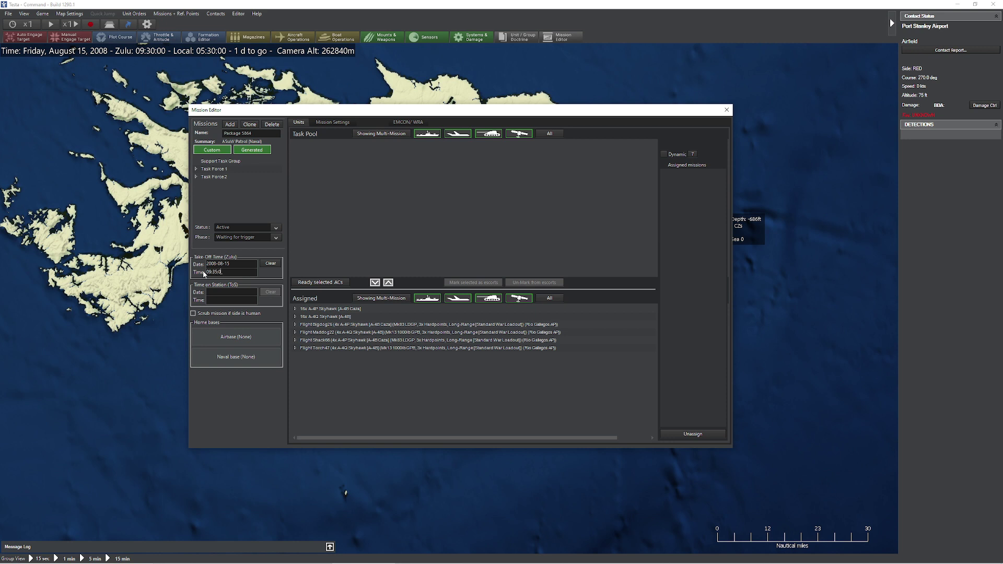
{"action": "left_click", "coordinate": [245, 264]}
{"action": "left_click", "coordinate": [195, 169]}
{"action": "left_click", "coordinate": [196, 184]}
{"action": "left_click", "coordinate": [233, 192]}
{"action": "left_click", "coordinate": [243, 266]}
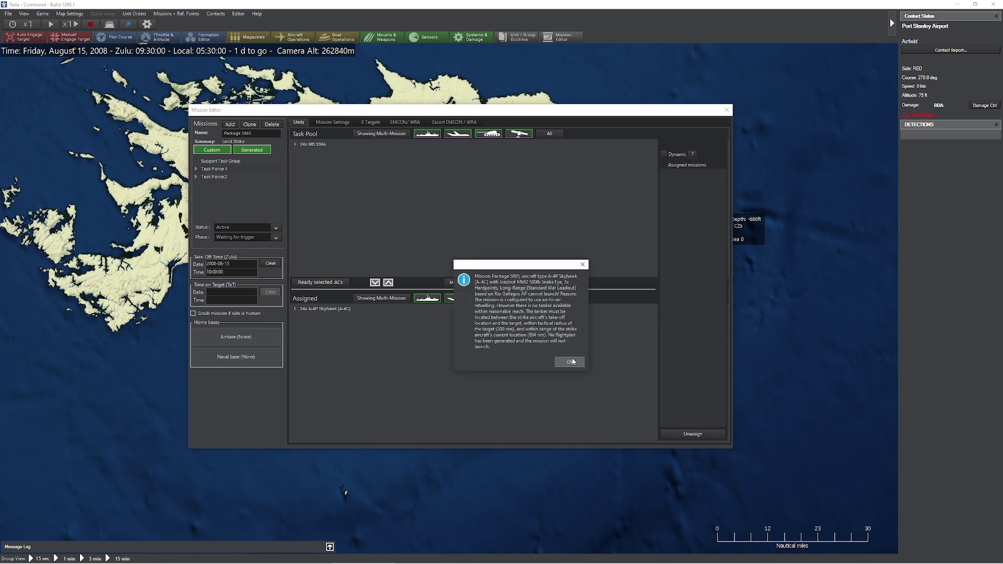
{"action": "left_click", "coordinate": [570, 361]}
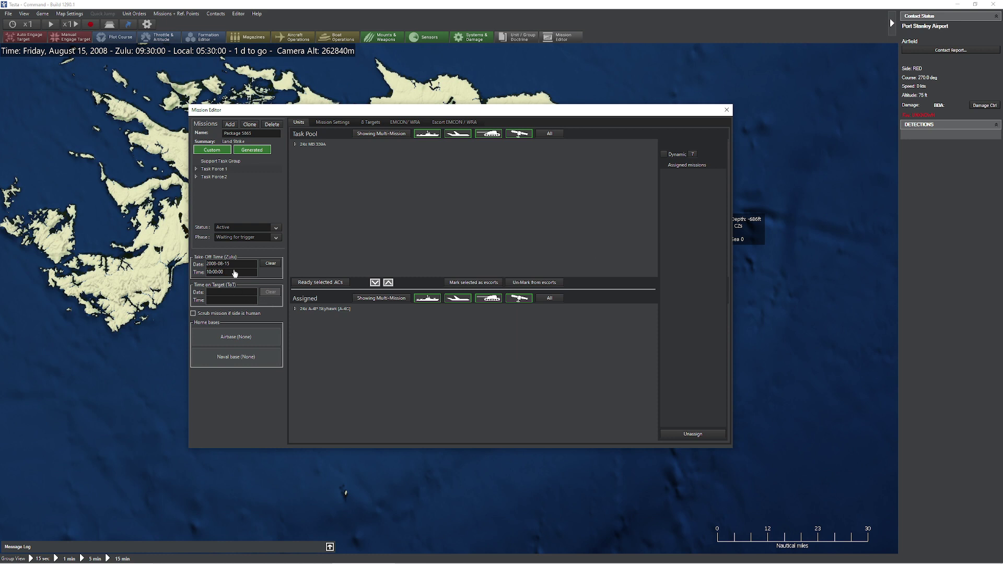
{"action": "left_click_drag", "start_coordinate": [224, 272], "coordinate": [193, 272]}
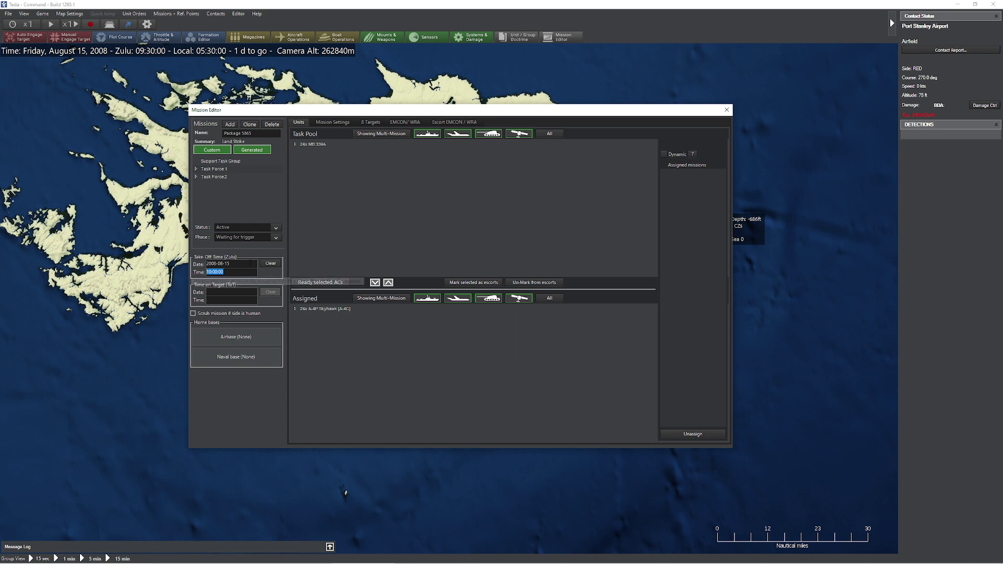
{"action": "left_click", "coordinate": [251, 266]}
{"action": "left_click", "coordinate": [568, 362]}
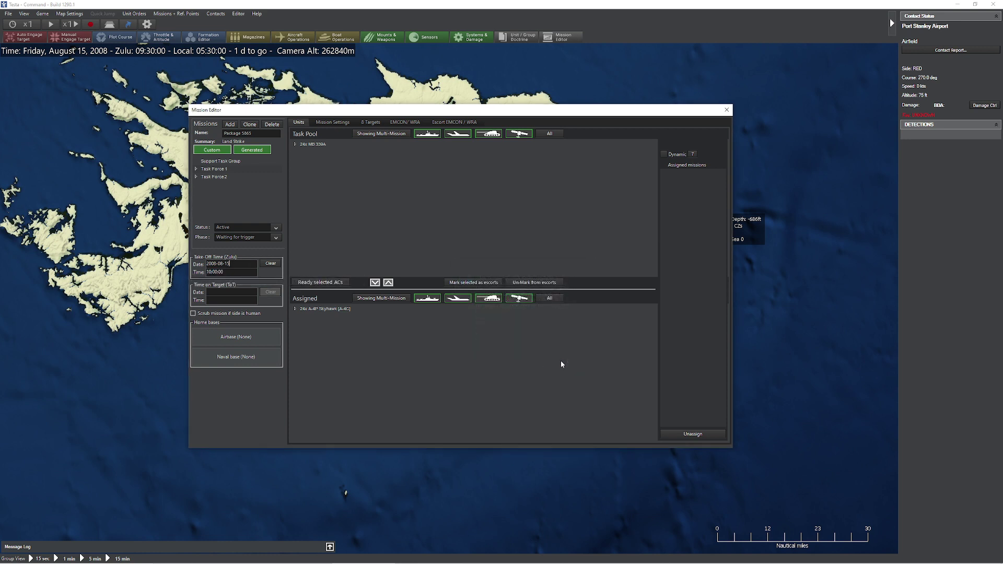
{"action": "left_click", "coordinate": [198, 178]}
{"action": "left_click", "coordinate": [569, 361]}
- Select reference points RP-159 and RP-160 on the map
{"action": "left_click", "coordinate": [726, 109]}
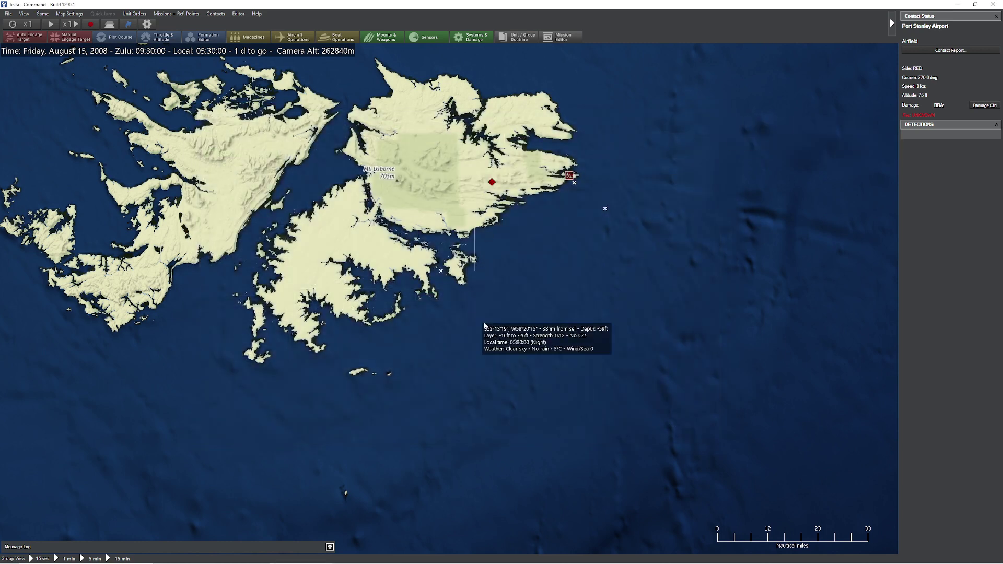
{"action": "scroll", "coordinate": [617, 317], "scroll_direction": "down", "scroll_amount": 5}
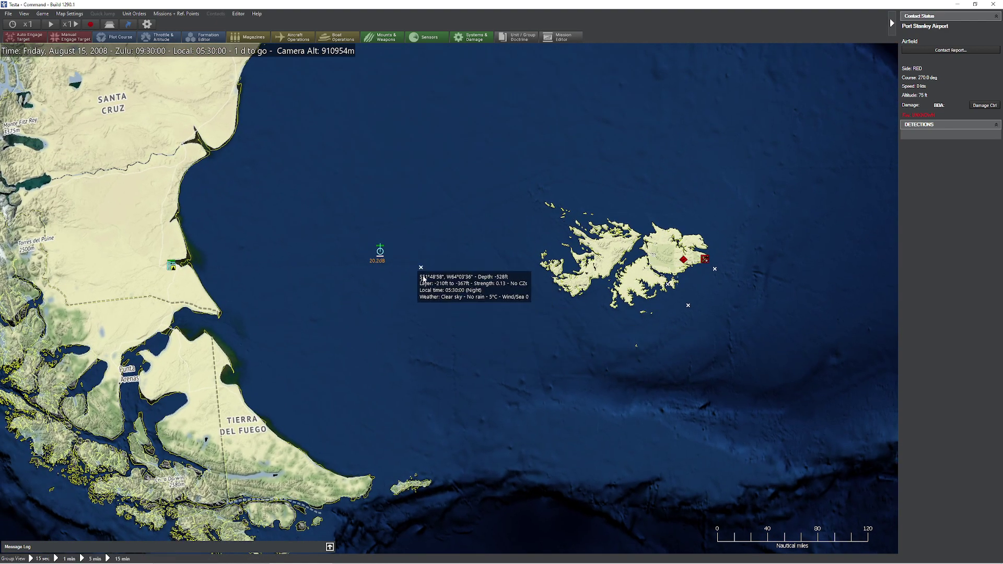
{"action": "left_click_drag", "start_coordinate": [406, 252], "coordinate": [440, 299]}
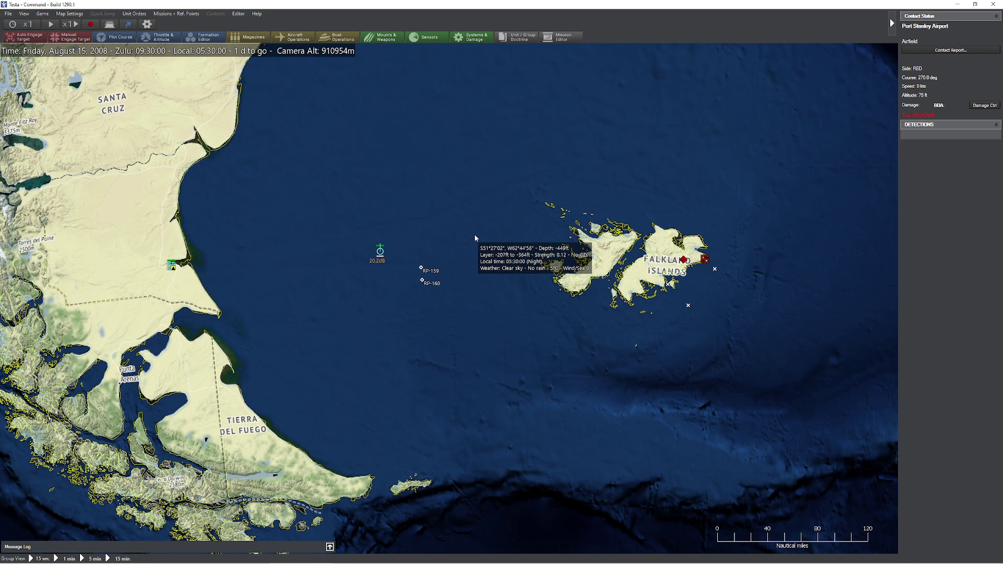
- Start a new Support-class entry as a package and pick its parent pool
{"action": "key", "text": "ctrl+F11"}
{"action": "left_click", "coordinate": [489, 198]}
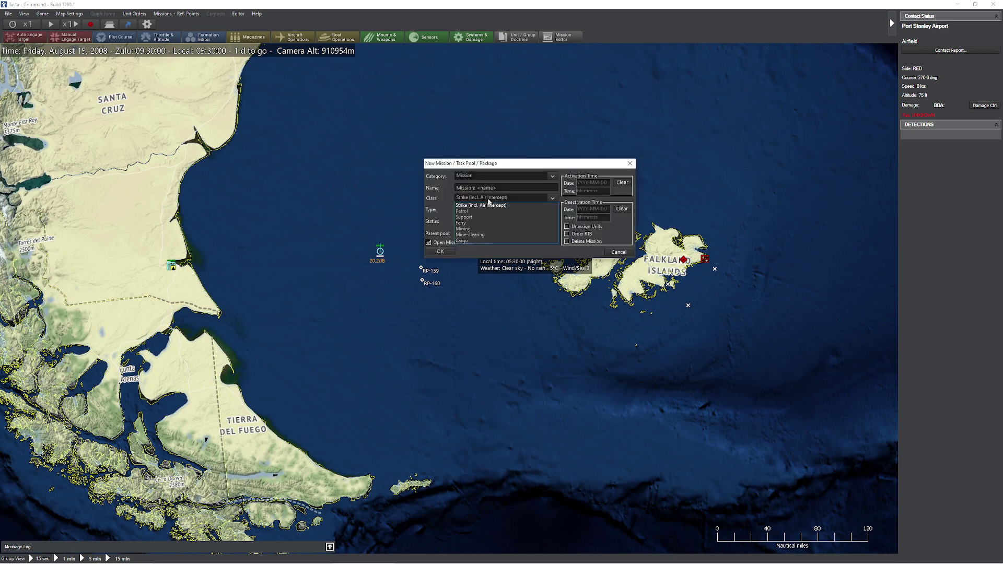
{"action": "left_click", "coordinate": [464, 217]}
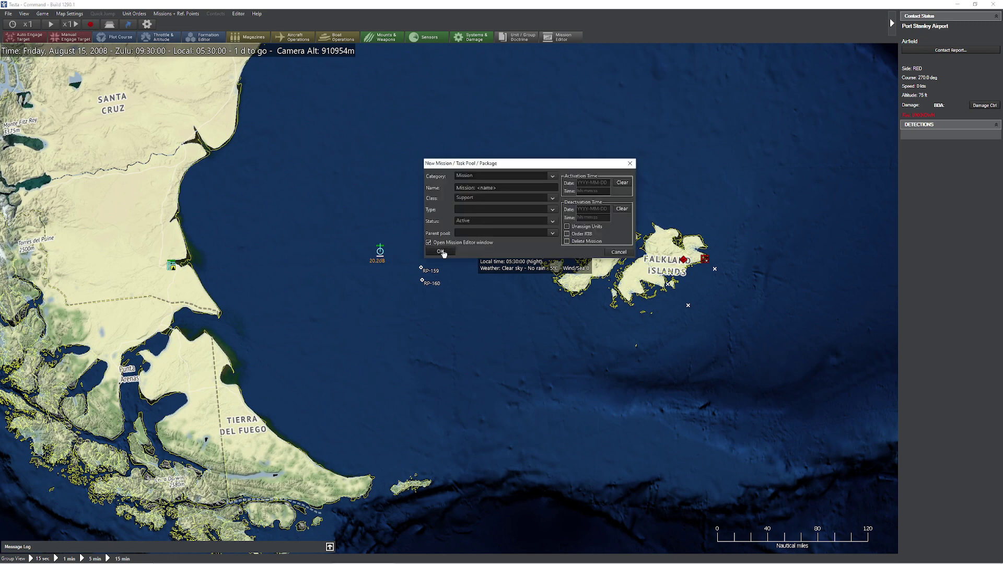
{"action": "left_click", "coordinate": [474, 181]}
{"action": "left_click", "coordinate": [469, 194]}
- Place Package 5866 under the Support Task Group and assign the KC-130H and 707-387C tankers
{"action": "left_click", "coordinate": [477, 233]}
{"action": "left_click", "coordinate": [440, 252]}
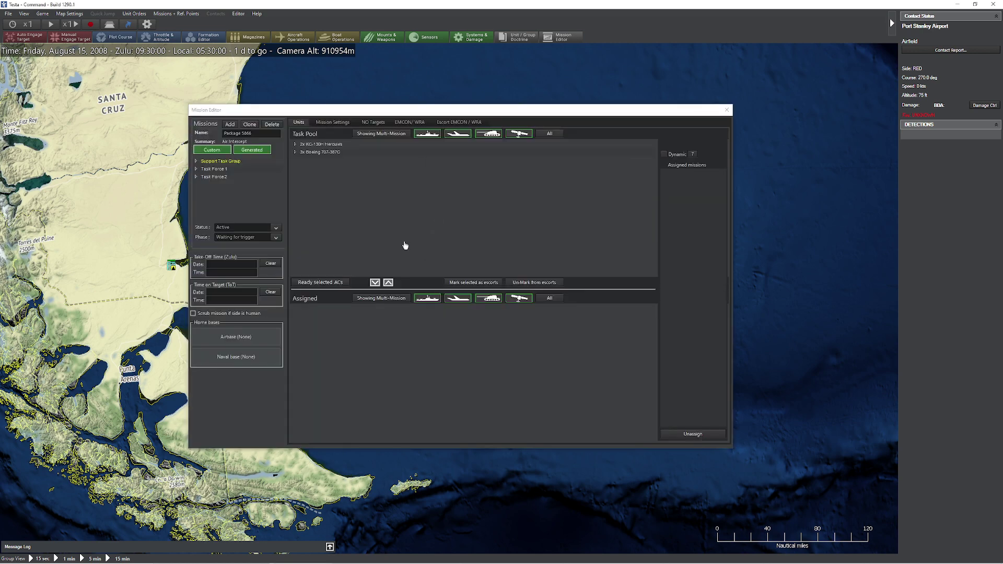
{"action": "left_click", "coordinate": [197, 162]}
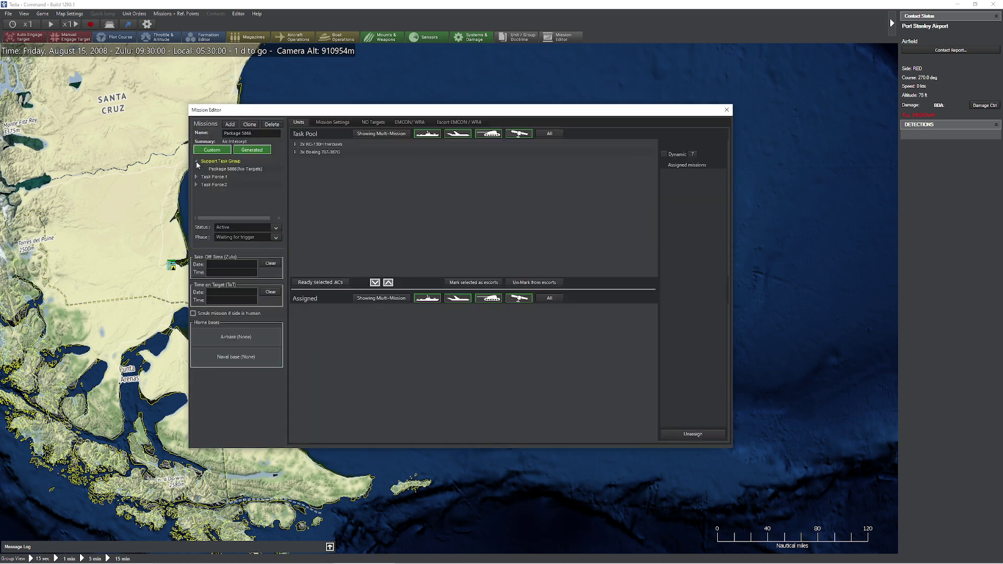
{"action": "left_click", "coordinate": [255, 168]}
{"action": "left_click_drag", "start_coordinate": [332, 147], "coordinate": [331, 158]}
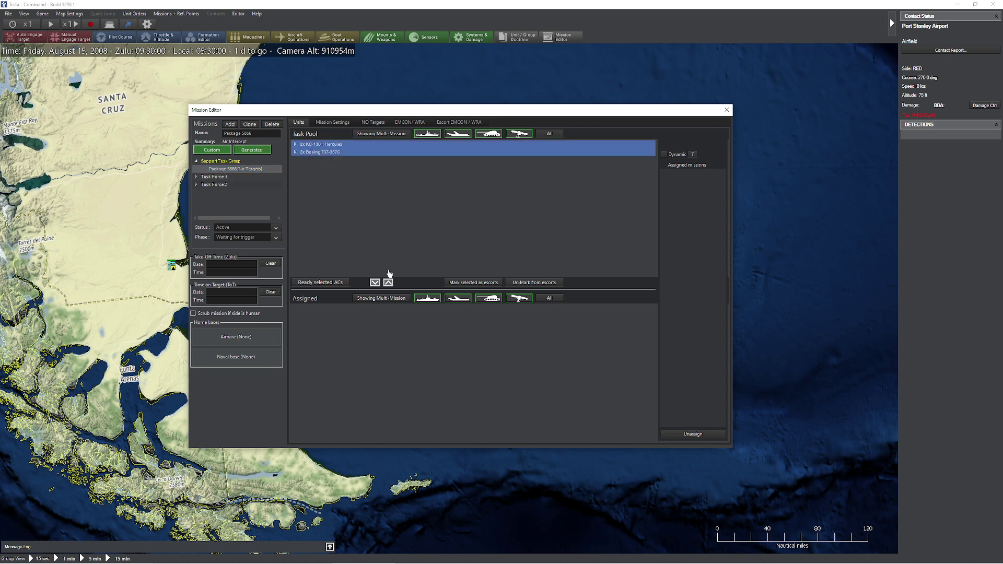
{"action": "left_click", "coordinate": [375, 282]}
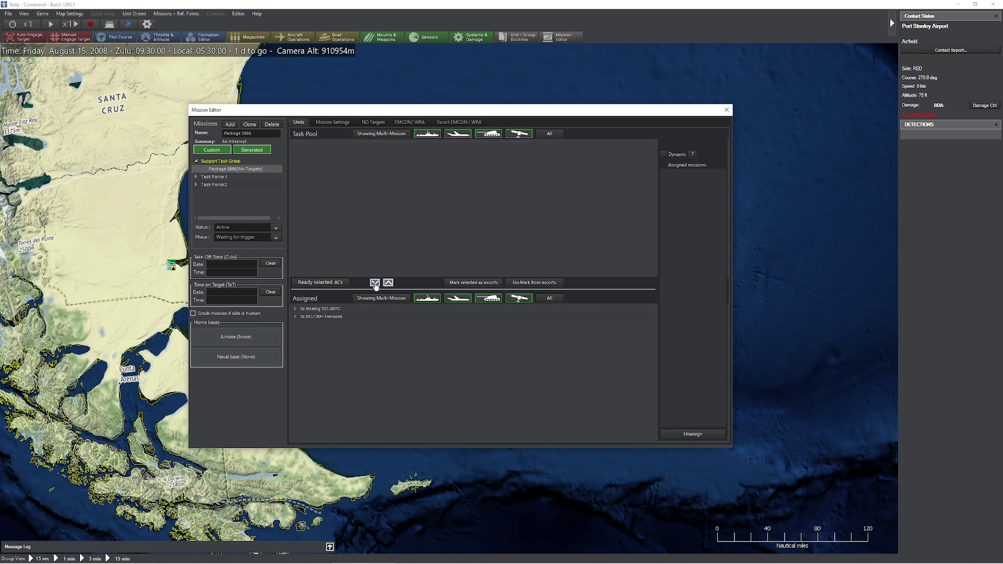
- Review Package 5866's mission, escort, doctrine, EMCON and target settings, then close the editor
{"action": "left_click", "coordinate": [333, 122]}
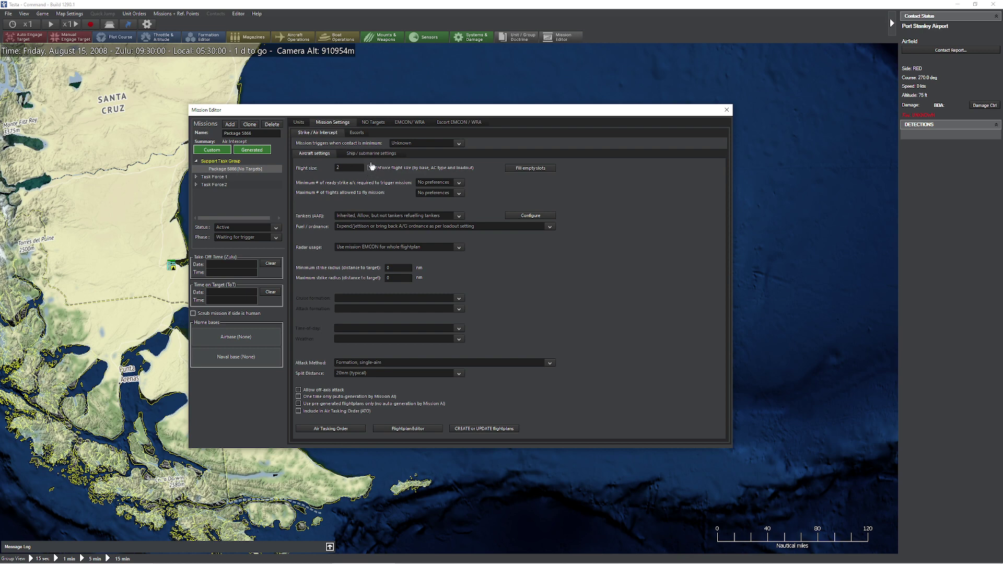
{"action": "left_click", "coordinate": [352, 136]}
{"action": "left_click", "coordinate": [331, 135]}
{"action": "left_click", "coordinate": [410, 122]}
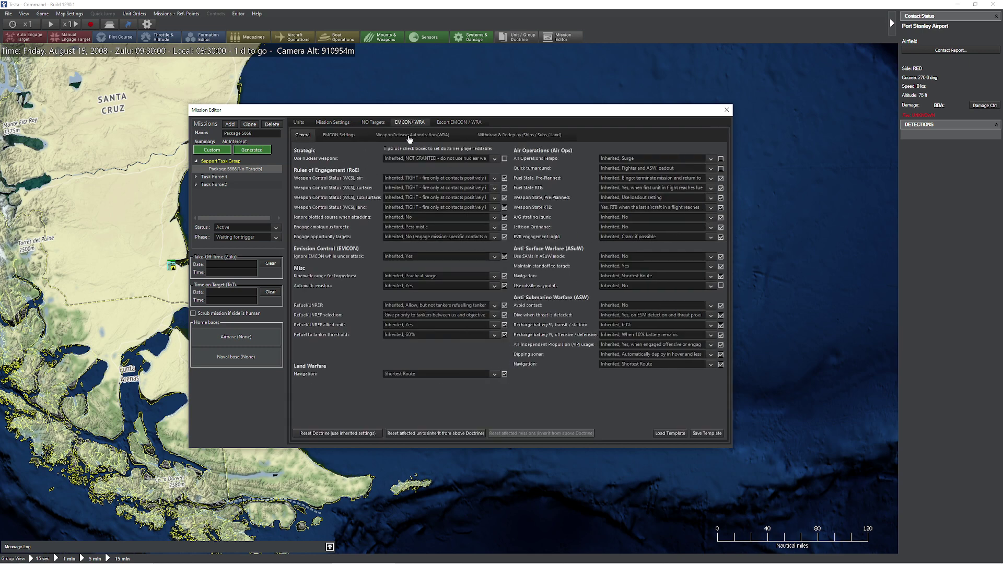
{"action": "left_click", "coordinate": [339, 136]}
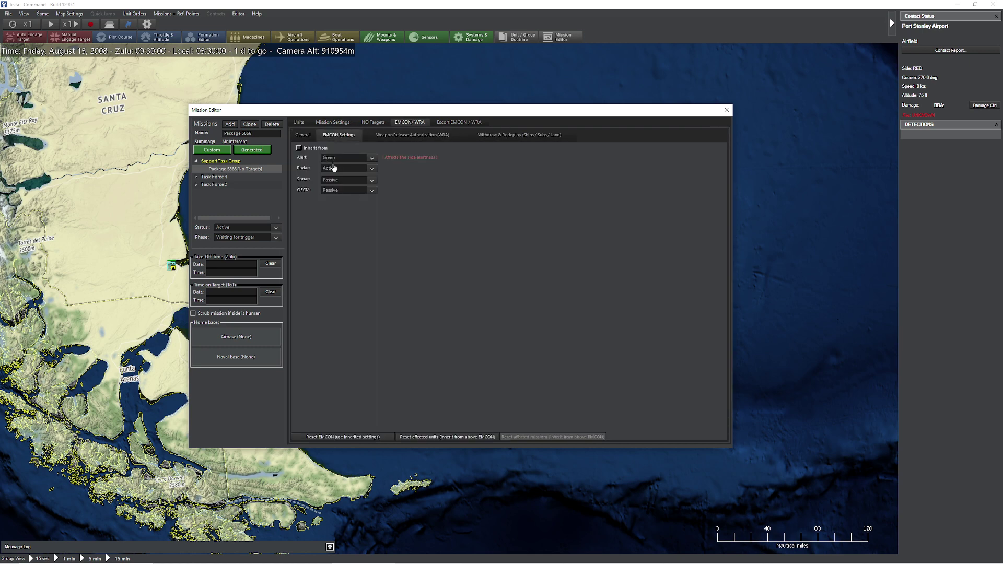
{"action": "left_click", "coordinate": [240, 168]}
{"action": "left_click", "coordinate": [372, 123]}
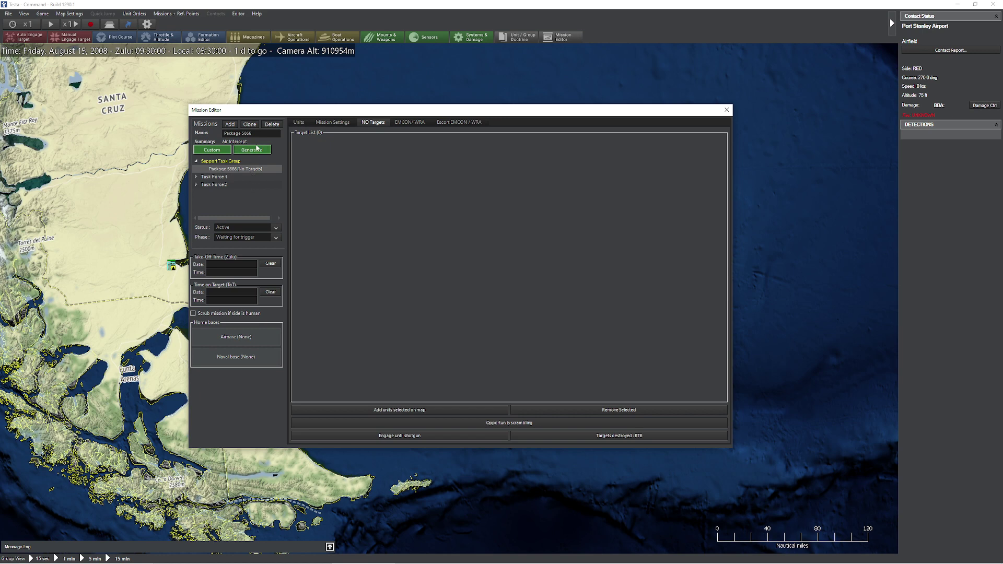
{"action": "key", "text": "Escape"}
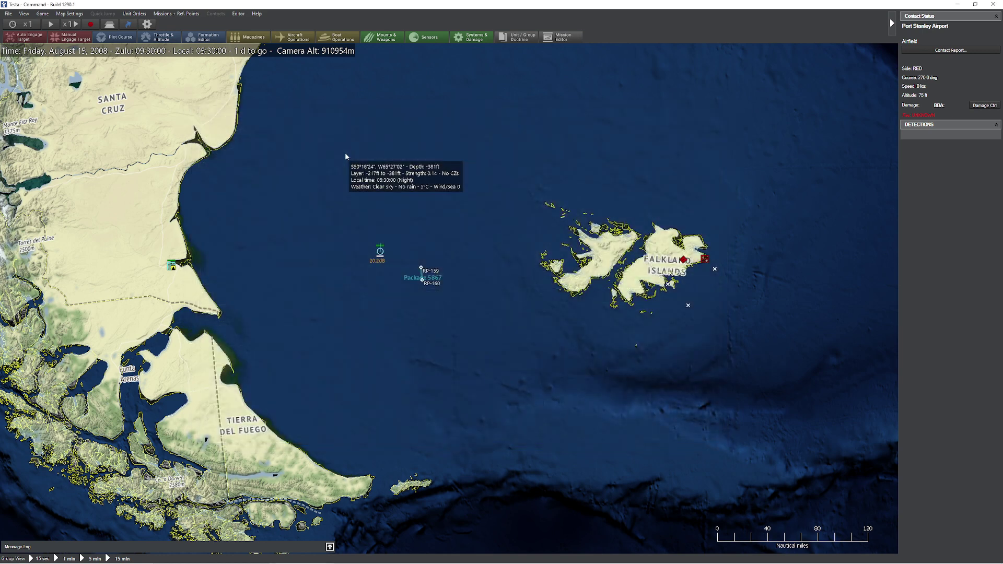
- Create Package 5867 and assign both tanker groups to it
{"action": "key", "text": "ctrl+F11"}
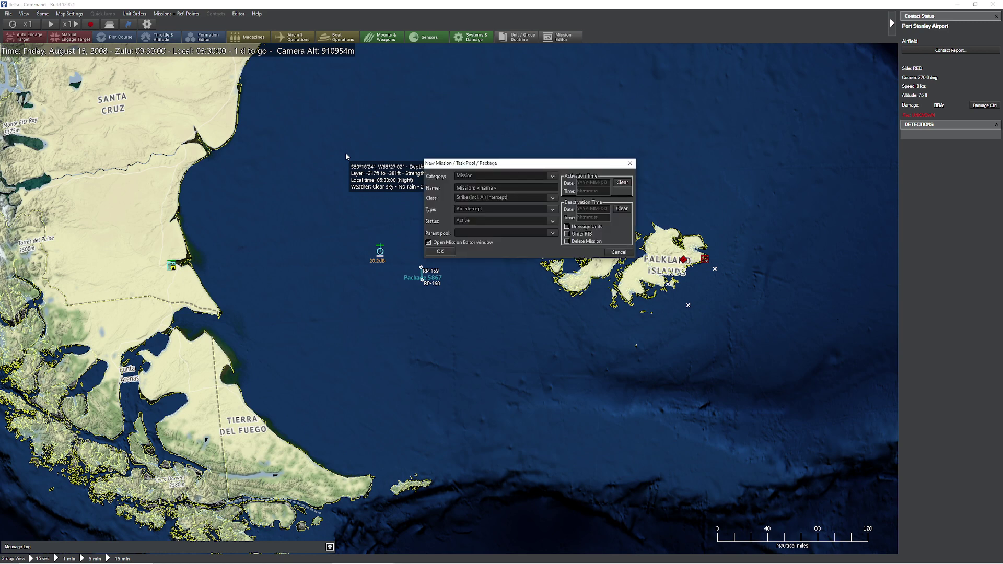
{"action": "key", "text": "Return"}
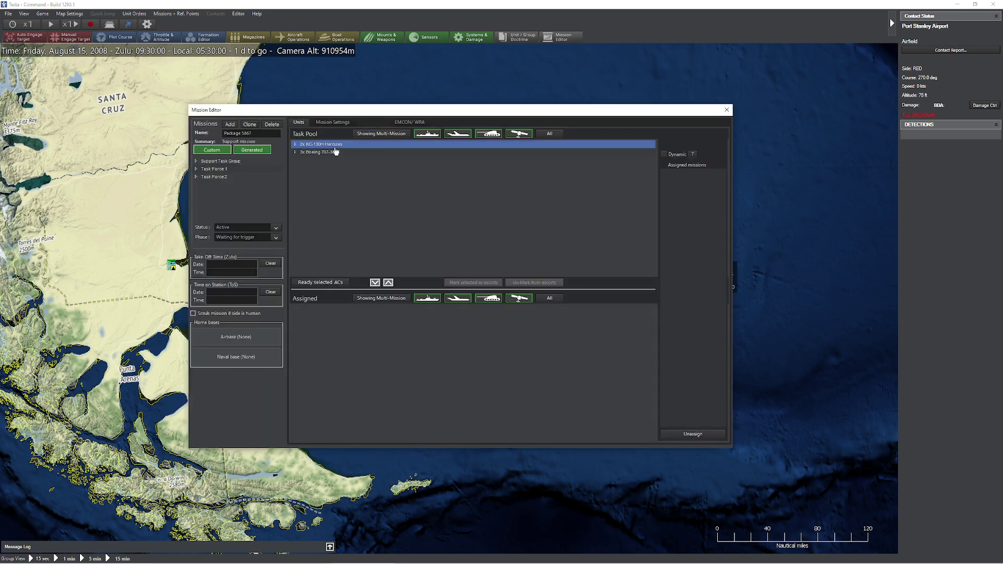
{"action": "left_click", "coordinate": [329, 154], "text": "shift"}
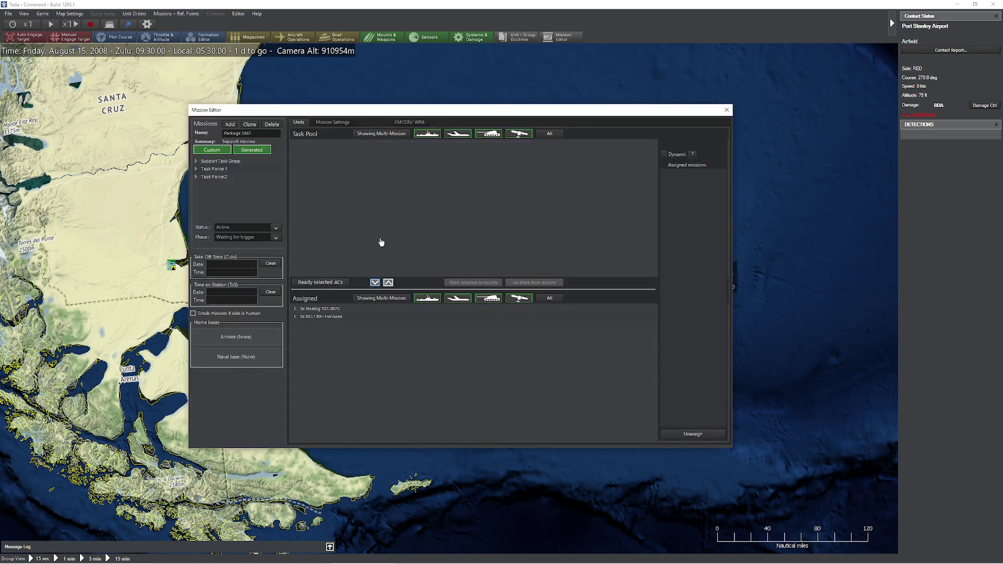
- Set Package 5867's radar emission control to Active
{"action": "left_click", "coordinate": [343, 124]}
{"action": "left_click", "coordinate": [397, 124]}
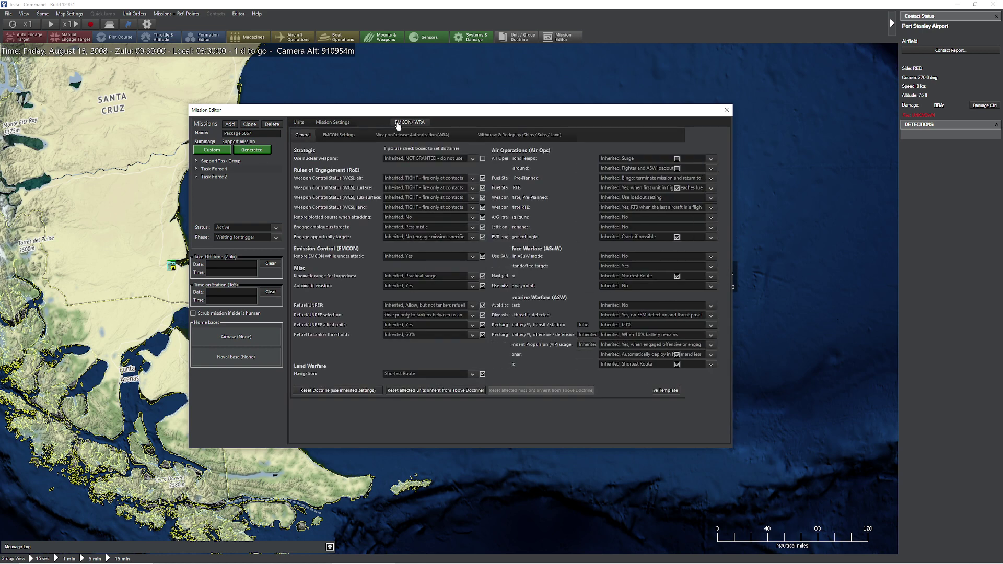
{"action": "left_click", "coordinate": [346, 135]}
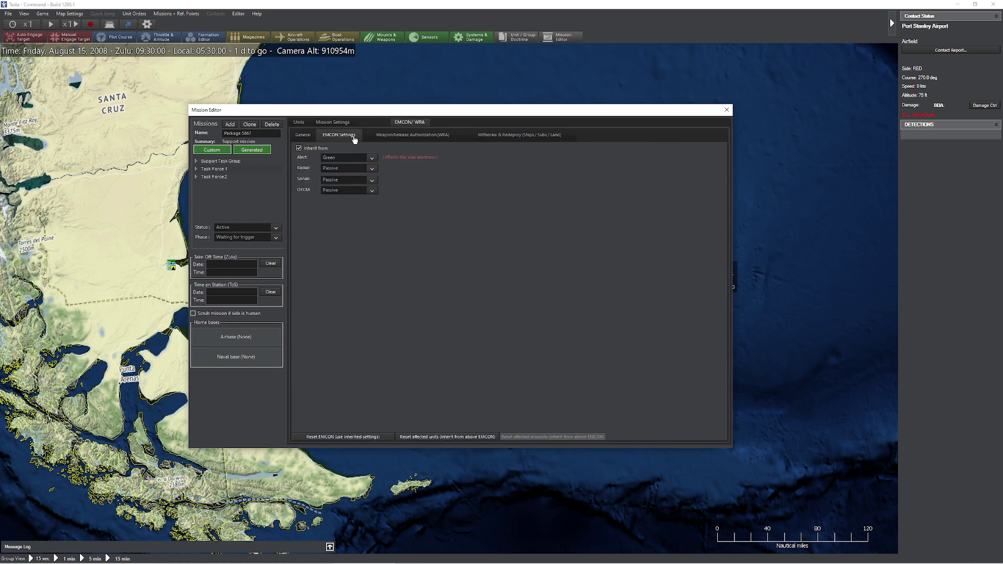
{"action": "left_click", "coordinate": [344, 168]}
{"action": "left_click", "coordinate": [337, 179]}
{"action": "key", "text": "Return"}
- Turn off the 1/3rd rule, keep 5 units on station, and unenforce flight size
{"action": "left_click", "coordinate": [338, 125]}
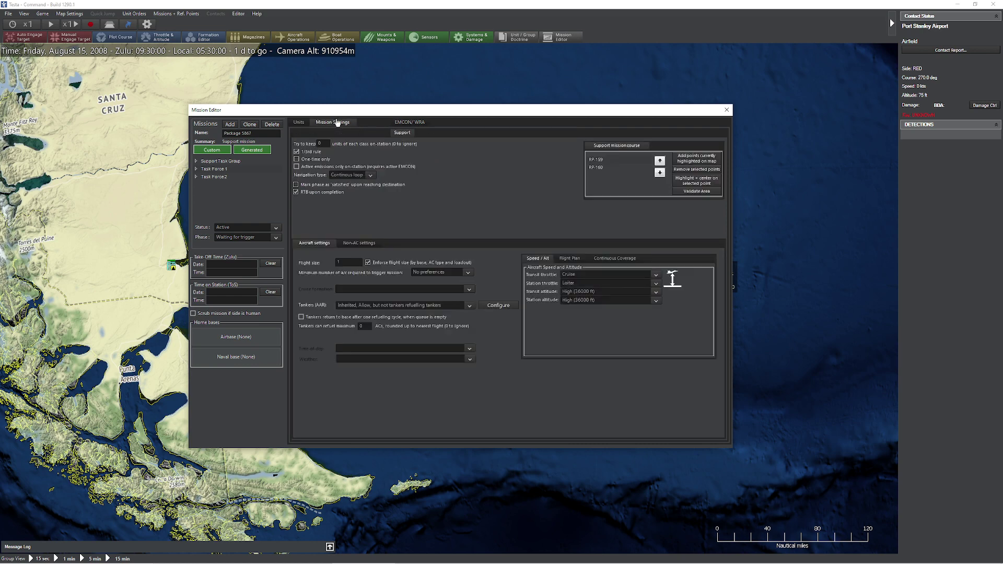
{"action": "left_click", "coordinate": [317, 152]}
{"action": "type", "text": "5"}
{"action": "left_click", "coordinate": [368, 263]}
{"action": "left_click", "coordinate": [298, 122]}
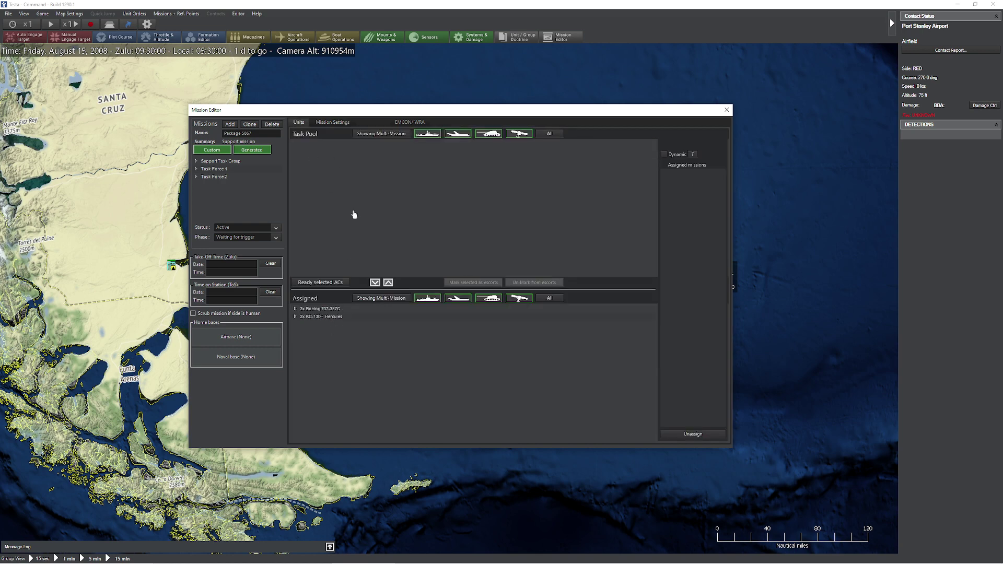
{"action": "left_click", "coordinate": [336, 124]}
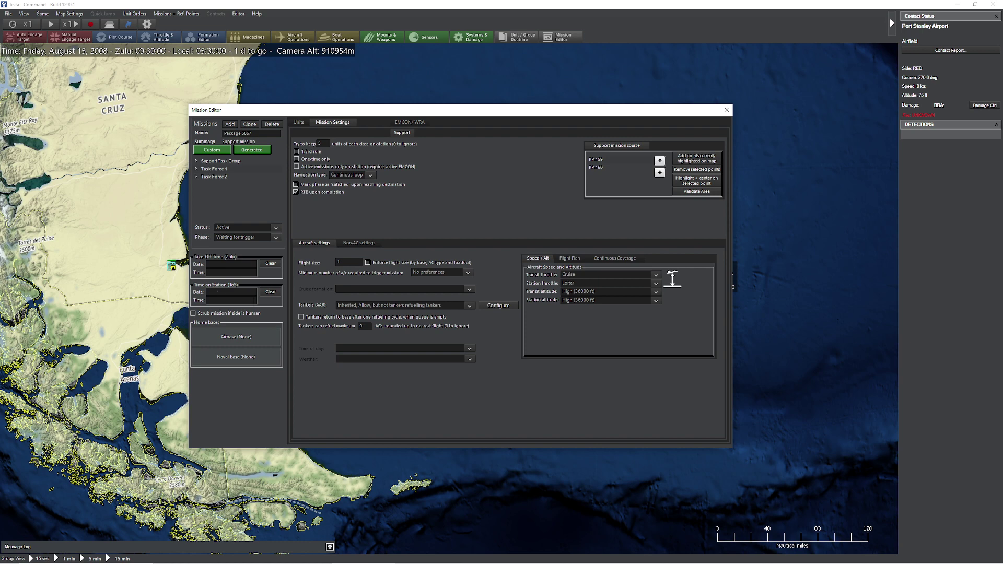
{"action": "left_click", "coordinate": [209, 272]}
{"action": "type", "text": "09:30:30"}
{"action": "left_click", "coordinate": [726, 109]}
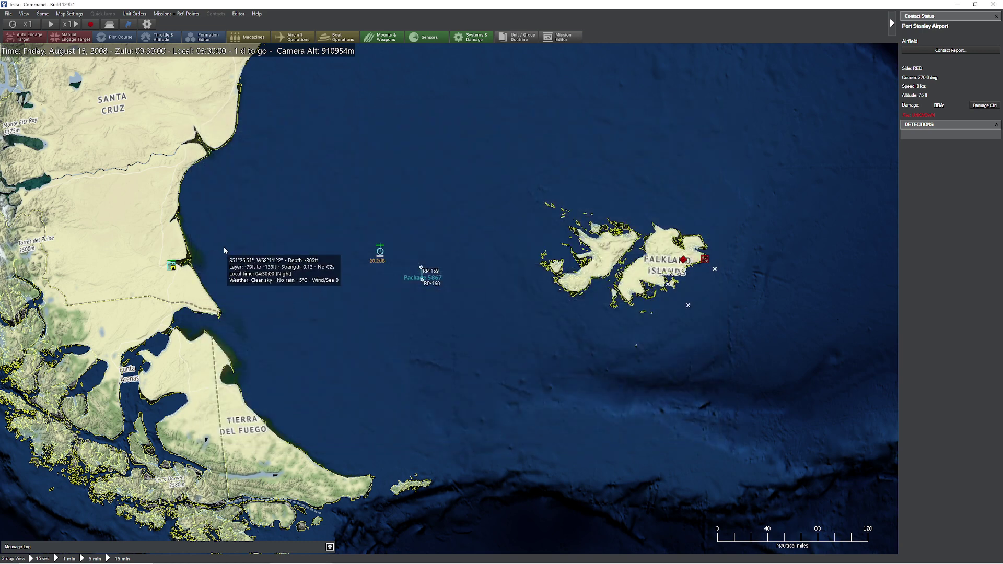
- Select the land-strike Package 5865 under Task Force 2 in the Mission Editor
{"action": "key", "text": "ctrl+F11"}
{"action": "left_click", "coordinate": [197, 177]}
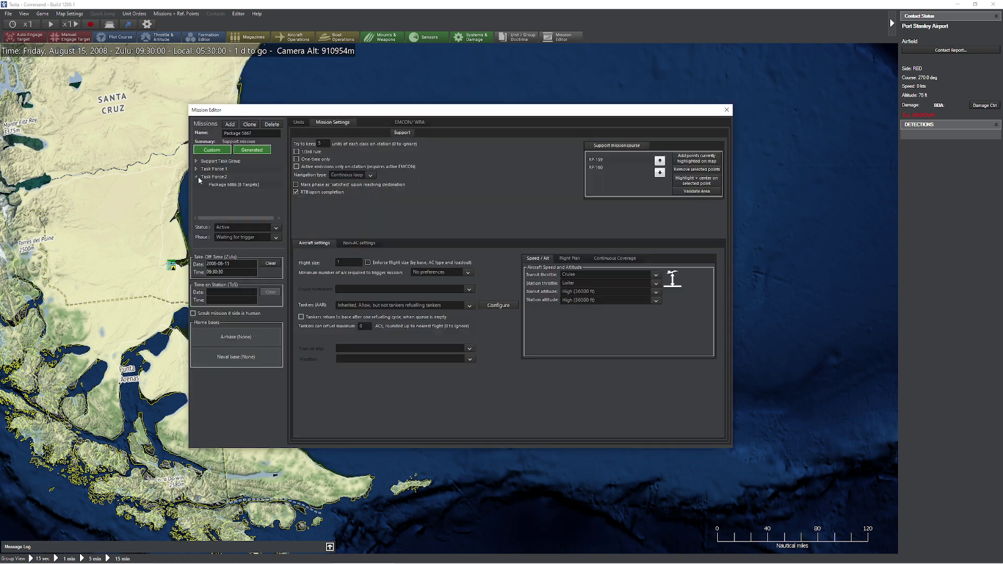
{"action": "left_click", "coordinate": [236, 187]}
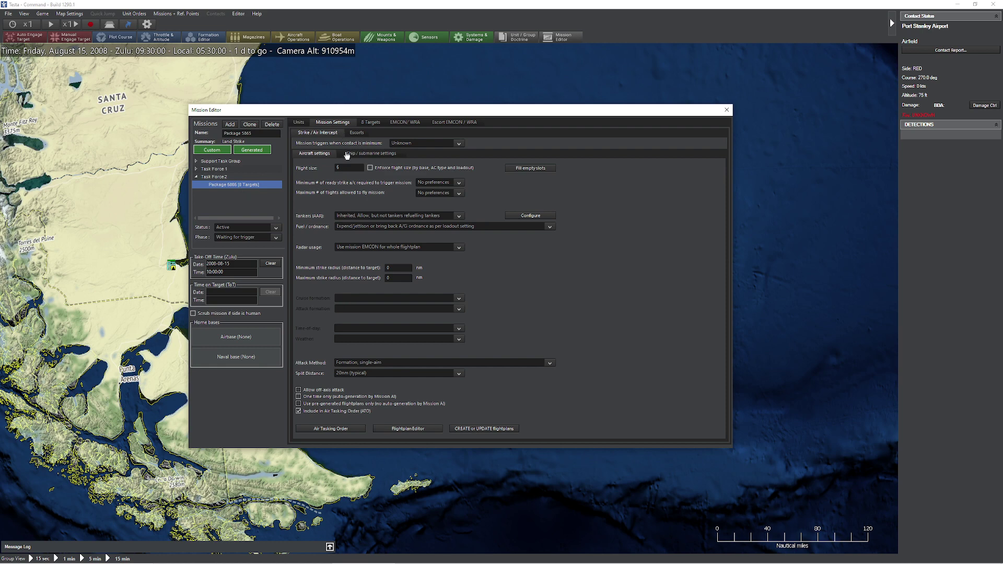
- Draw tankers from Package 5867 and allow launching without tankers in place
{"action": "left_click", "coordinate": [544, 216]}
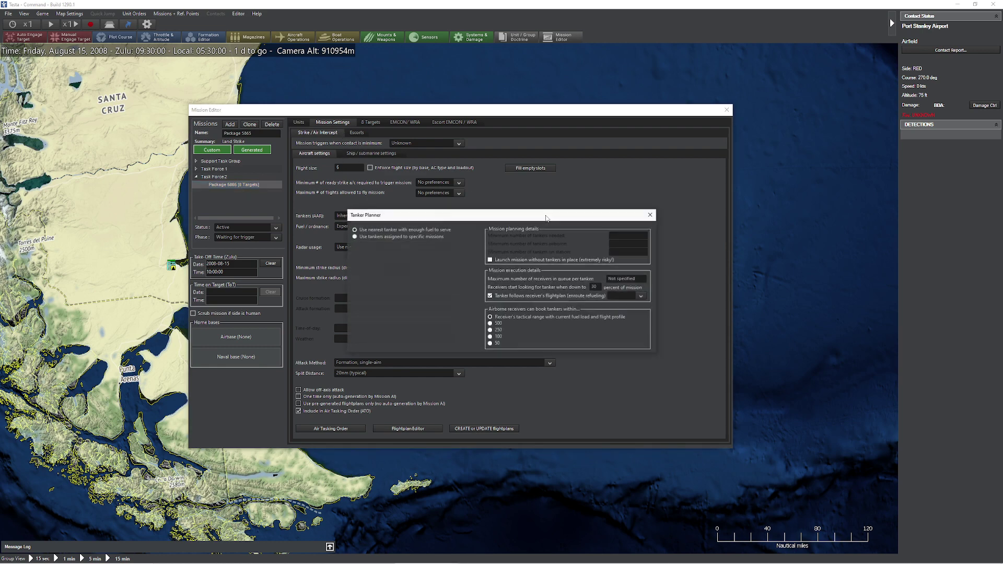
{"action": "left_click", "coordinate": [411, 238]}
{"action": "left_click", "coordinate": [376, 245]}
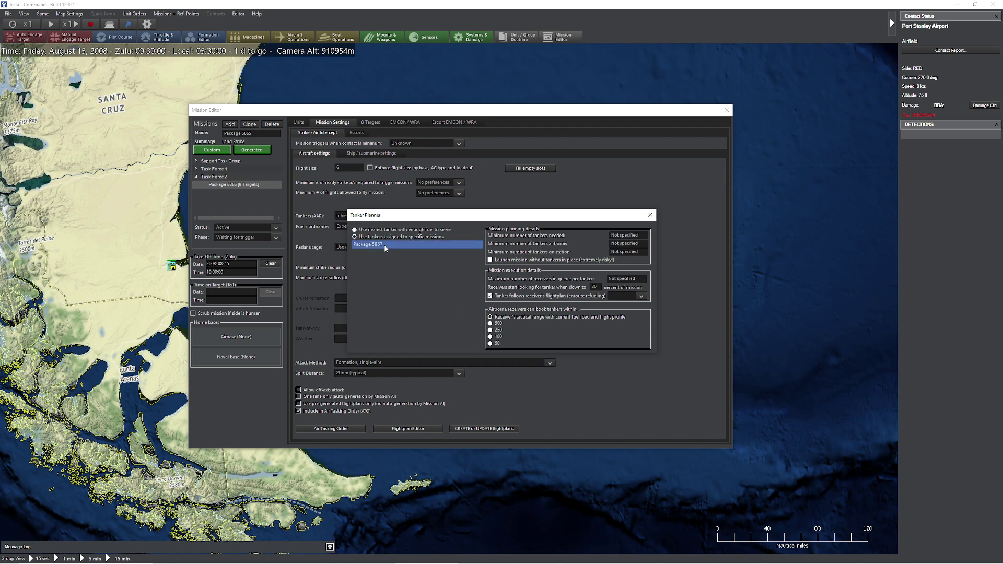
{"action": "left_click", "coordinate": [505, 260]}
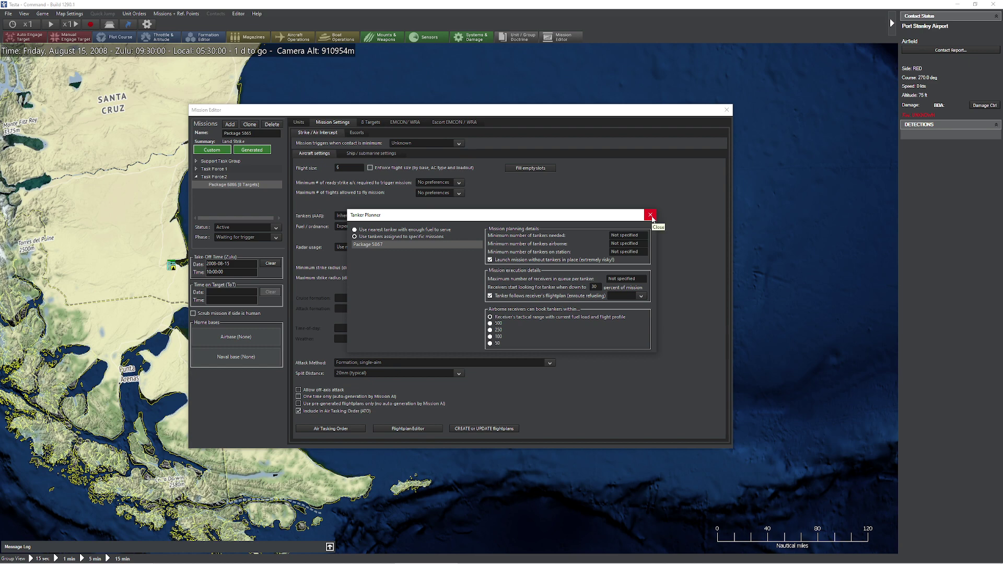
{"action": "left_click", "coordinate": [651, 217]}
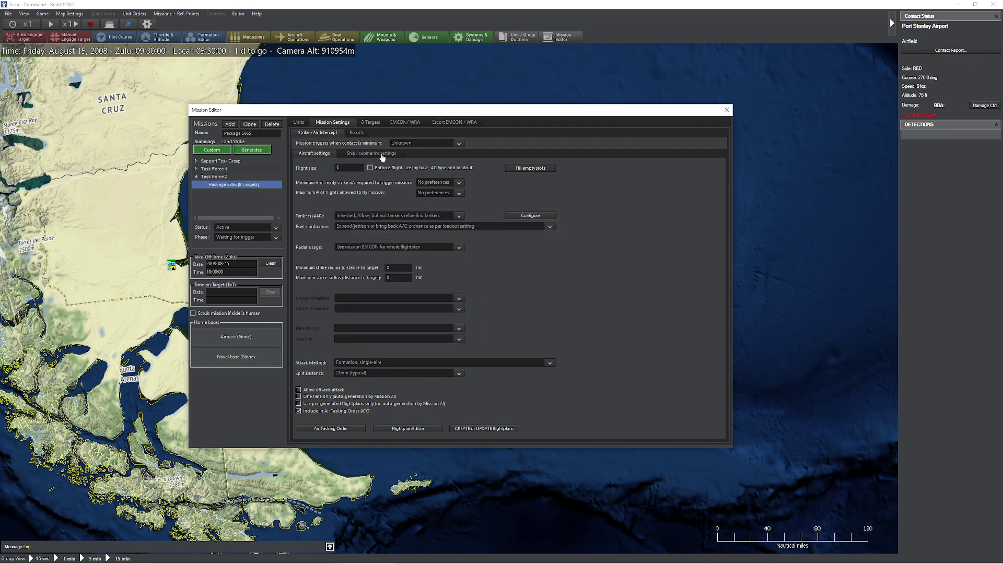
{"action": "left_click", "coordinate": [301, 124]}
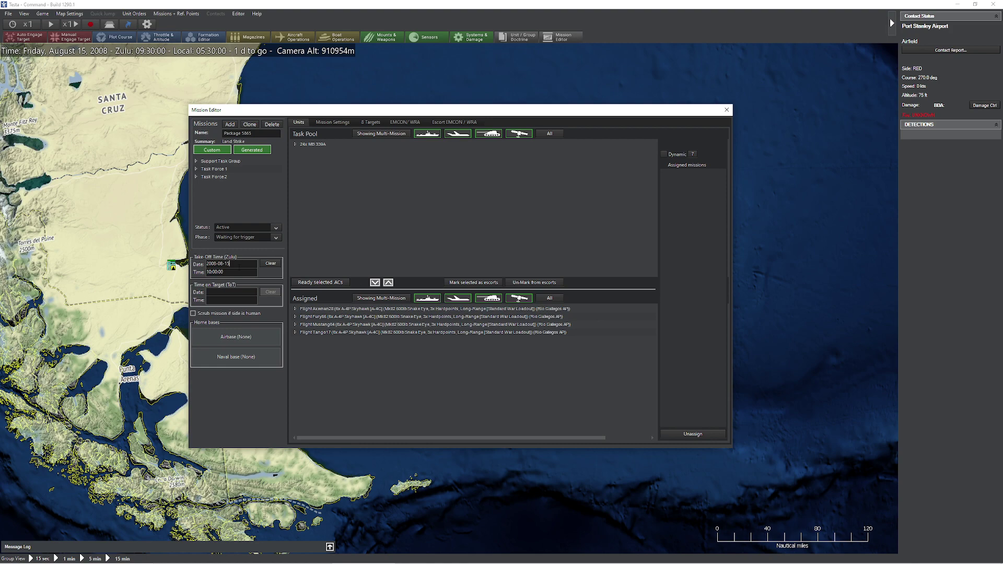
{"action": "left_click", "coordinate": [726, 110]}
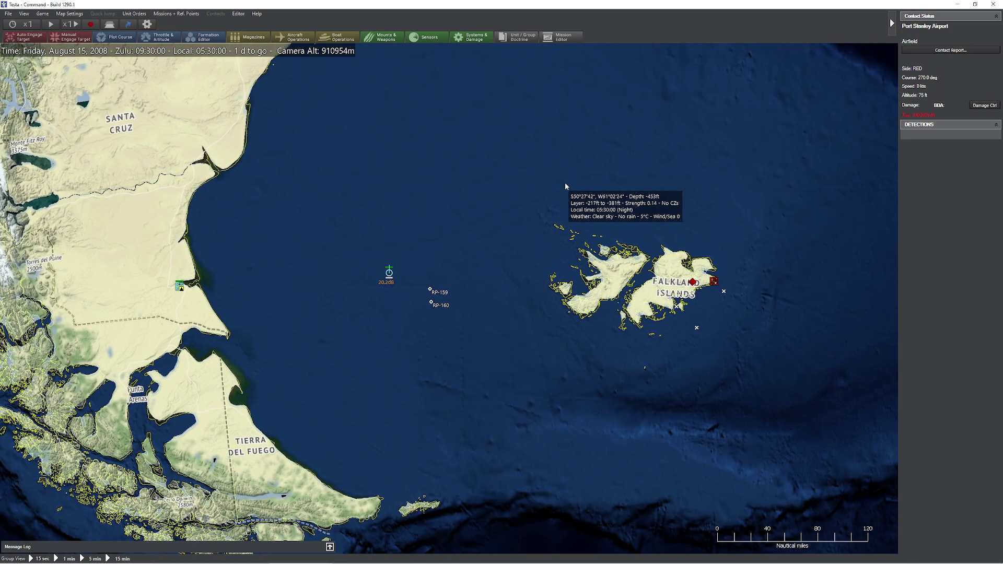
- Check the first flight's task in the Air Tasking Order, then run the clock faster
{"action": "key", "text": "ctrl+F11"}
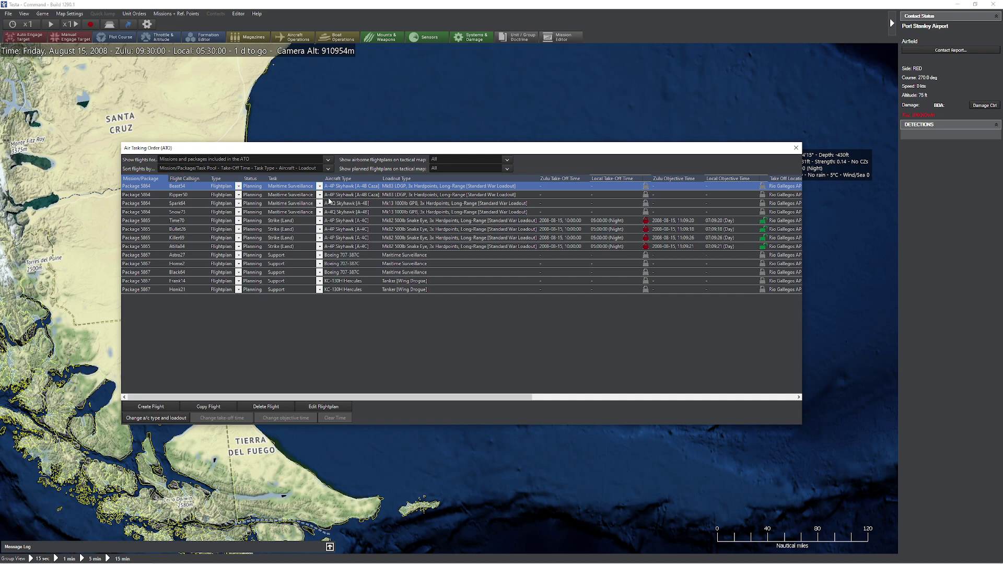
{"action": "left_click", "coordinate": [299, 189]}
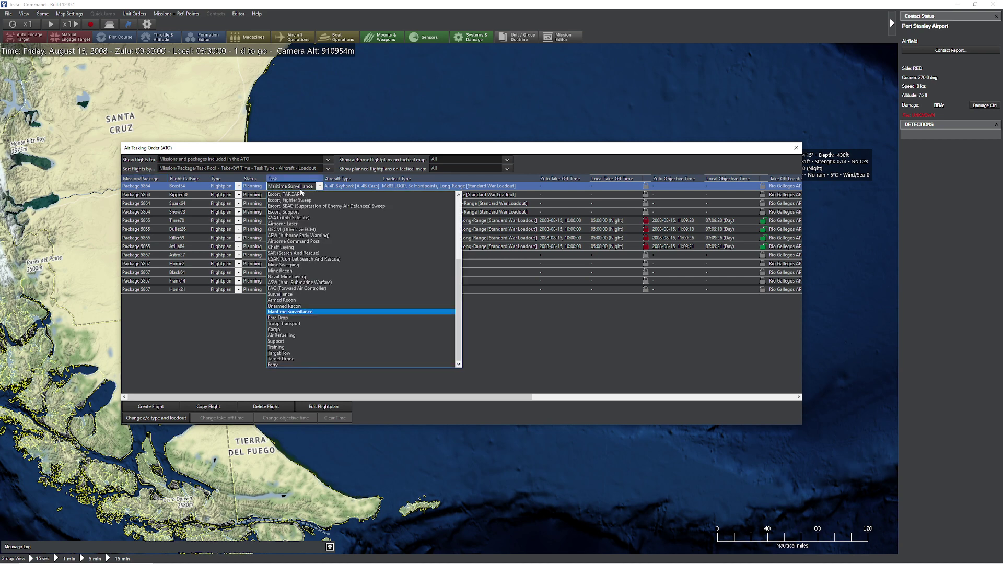
{"action": "left_click", "coordinate": [300, 188]}
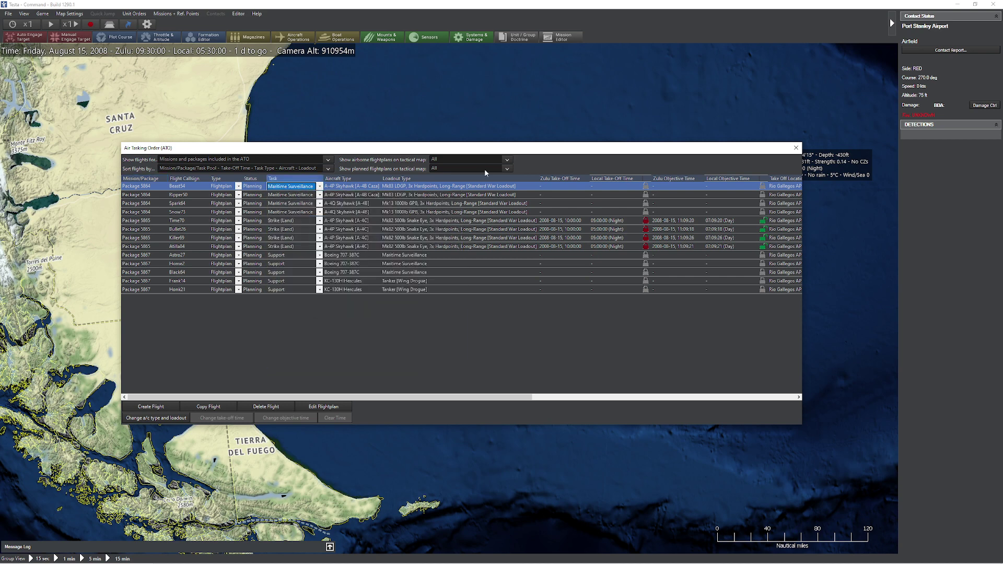
{"action": "left_click", "coordinate": [796, 148]}
{"action": "key", "text": "space"}
{"action": "key", "text": "plus"}
{"action": "key", "text": "plus"}
{"action": "key", "text": "plus"}
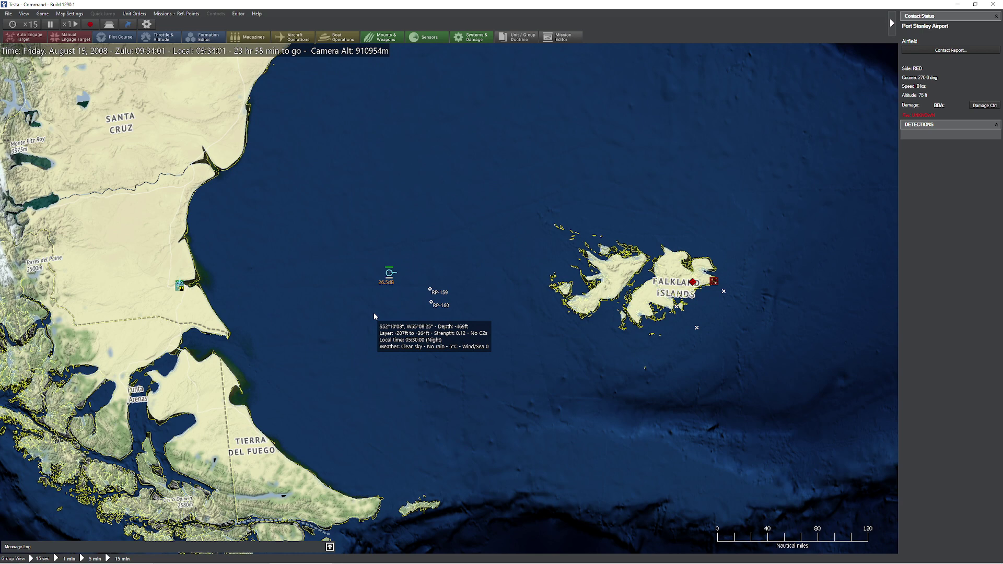
- Fast-forward until the flights launch, then confirm in the Air Tasking Order they're airborne
{"action": "key", "text": "KP_Add"}
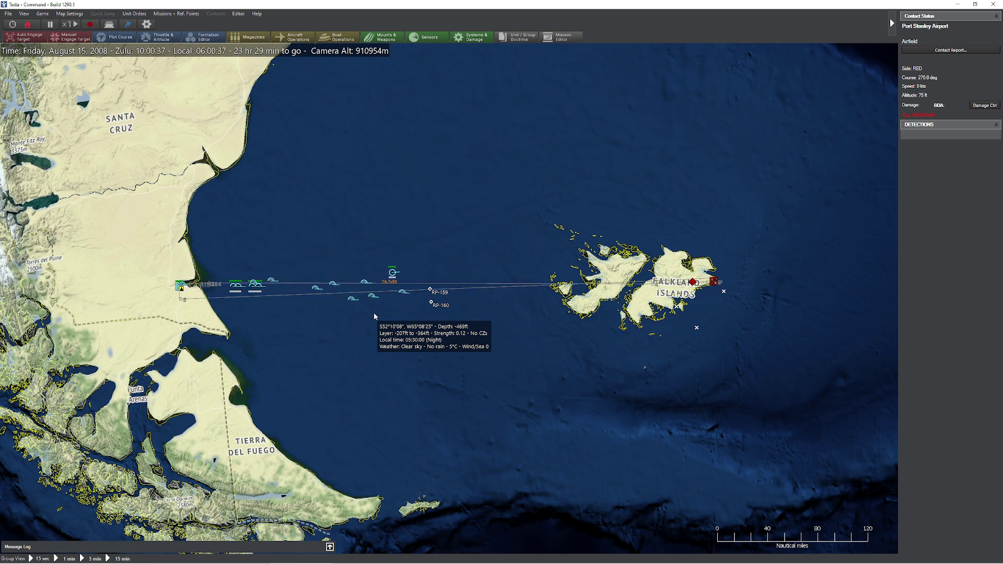
{"action": "key", "text": "KP_Subtract"}
{"action": "key", "text": "KP_Subtract"}
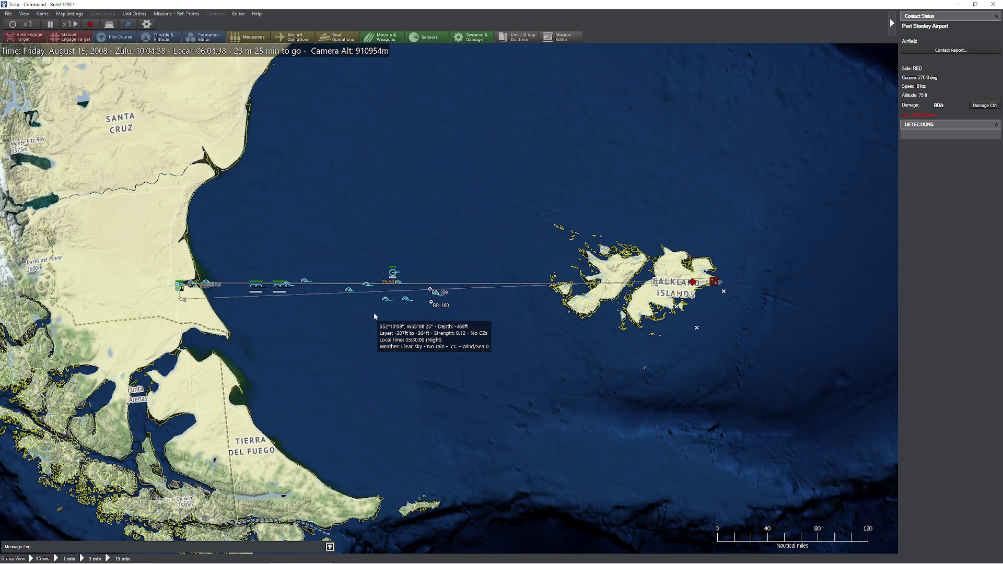
{"action": "left_click", "coordinate": [146, 15]}
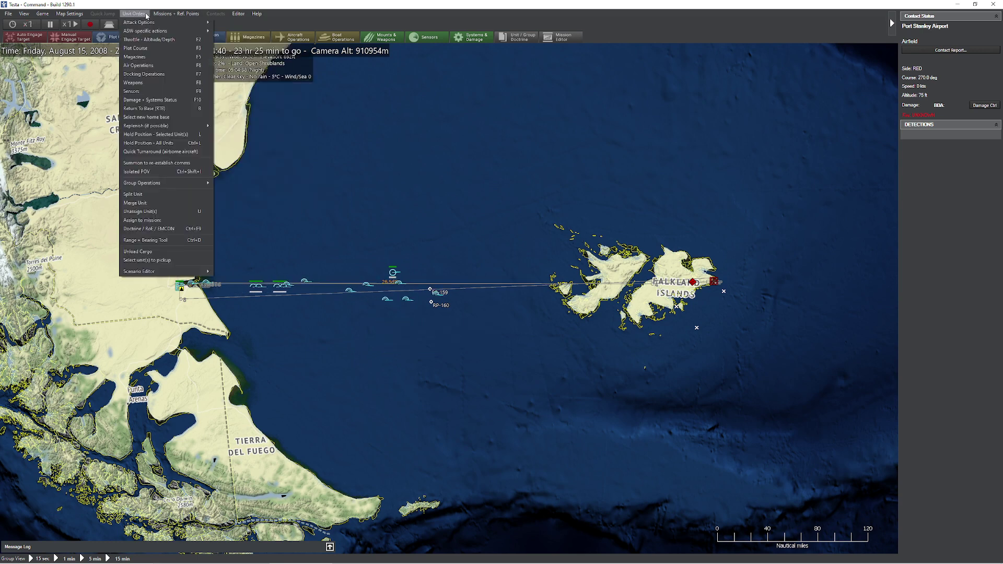
{"action": "mouse_move", "coordinate": [173, 13]}
{"action": "left_click", "coordinate": [177, 42]}
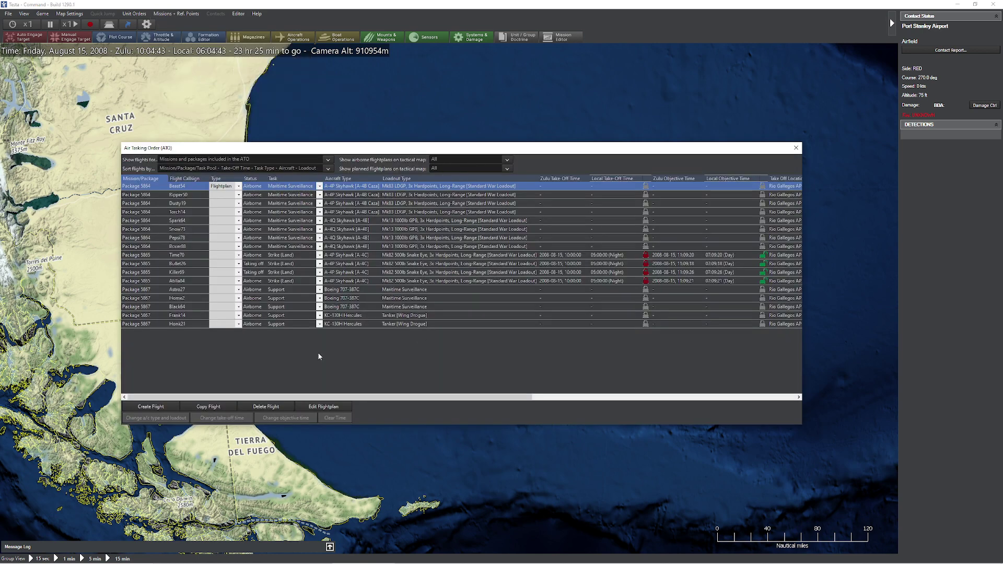
{"action": "left_click_drag", "start_coordinate": [326, 397], "coordinate": [366, 370]}
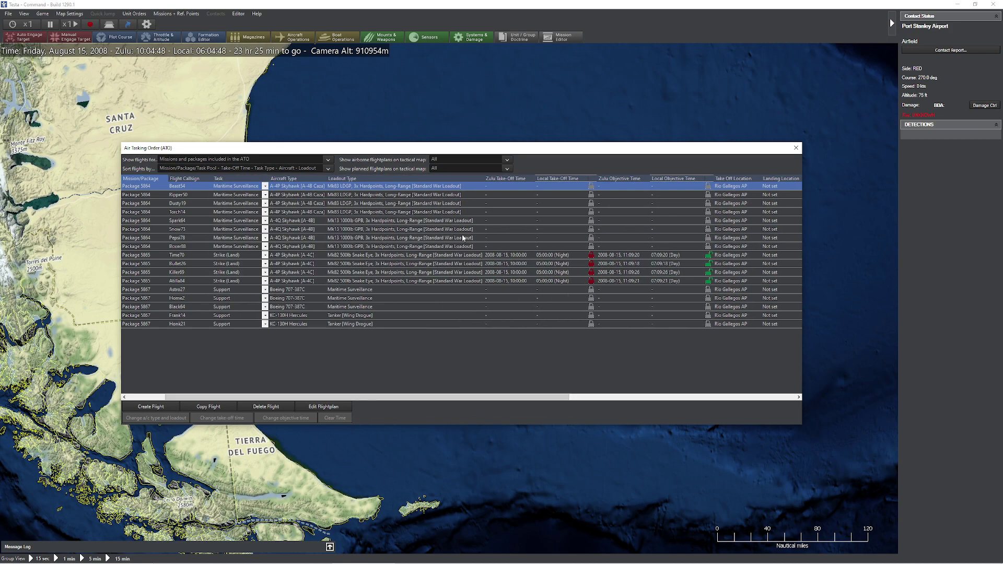
{"action": "left_click", "coordinate": [796, 148]}
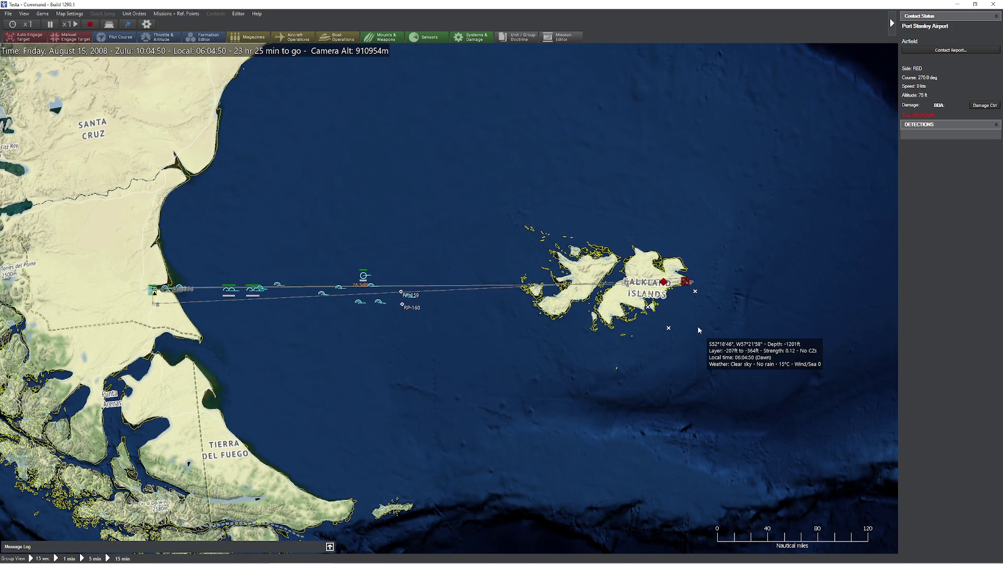
- Briefly fast-forward time, then zoom in and center the map on the Falkland Islands
{"action": "key", "text": "plus"}
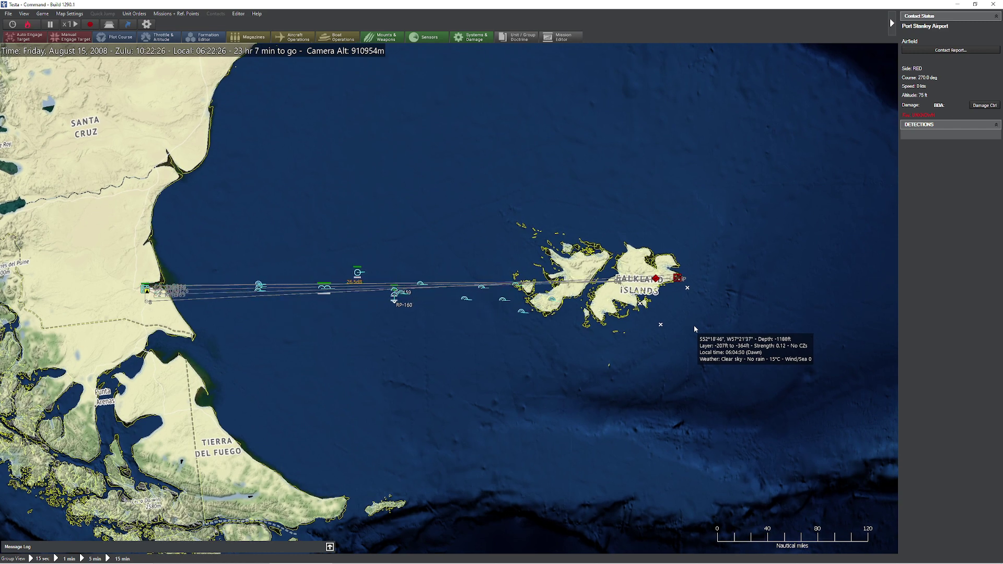
{"action": "key", "text": "minus"}
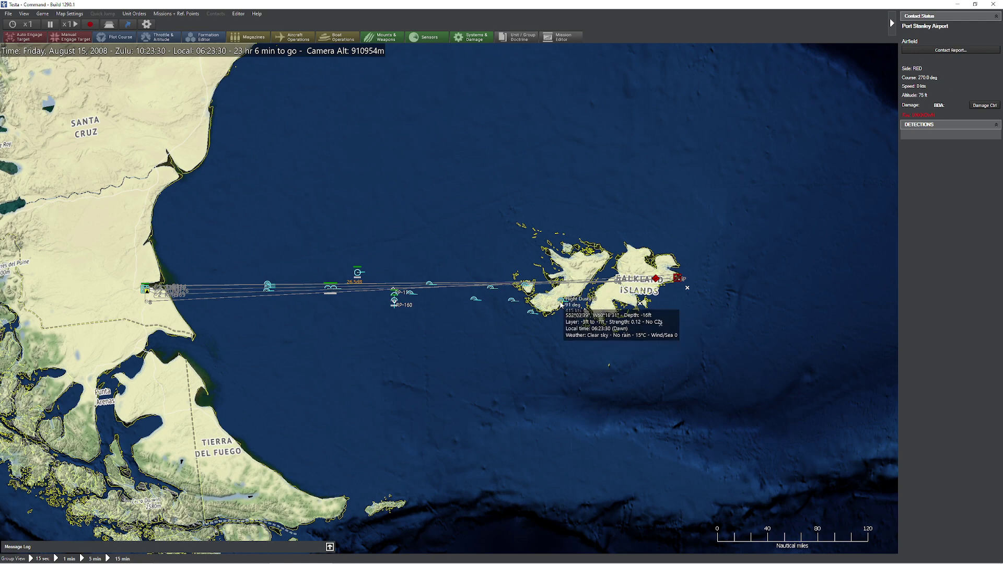
{"action": "scroll", "coordinate": [557, 320], "scroll_direction": "up", "scroll_amount": 2}
{"action": "left_click_drag", "start_coordinate": [558, 320], "coordinate": [632, 371]}
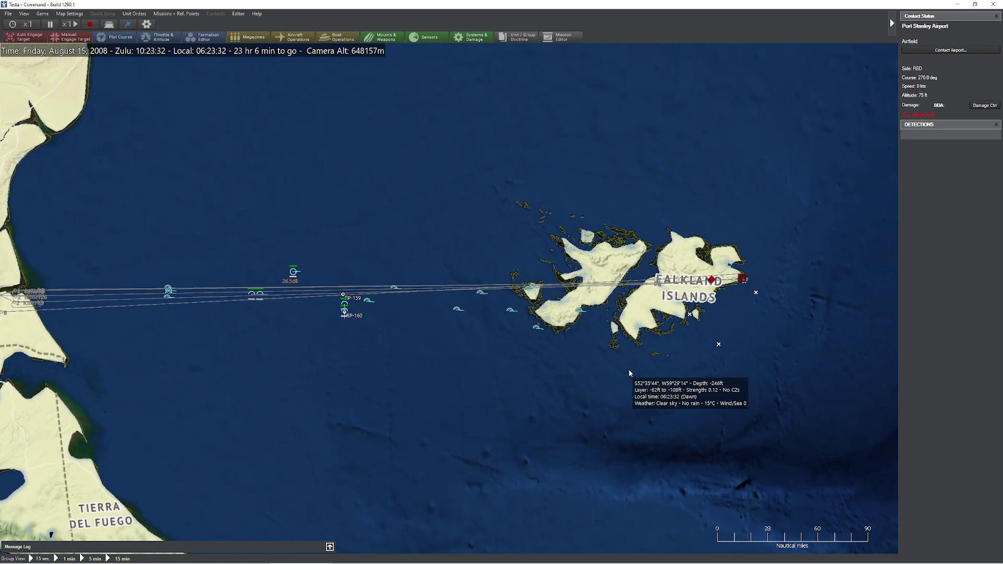
- Run time compressed until strikers reach Stanley, then inspect frigate contact FF #18
{"action": "key", "text": "plus"}
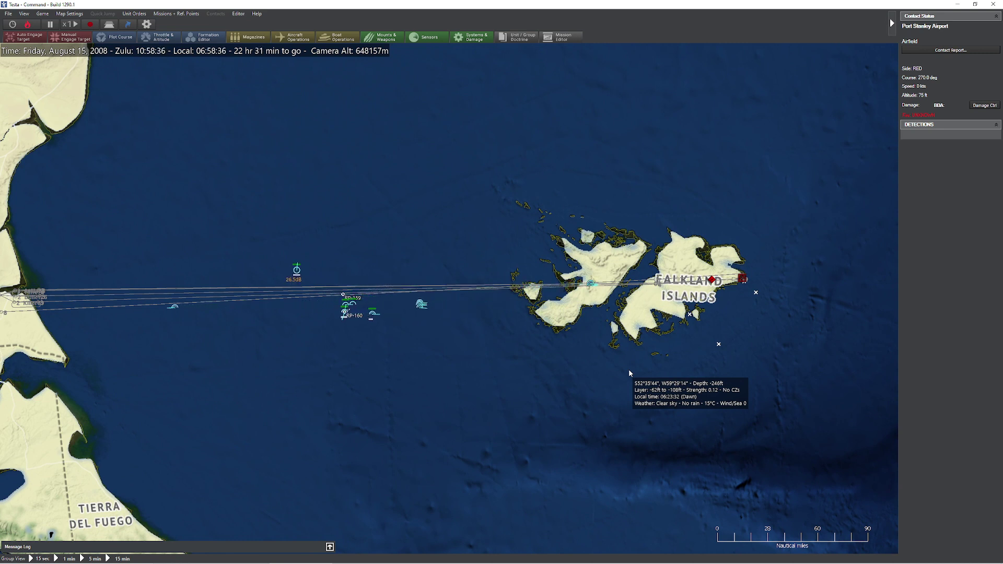
{"action": "key", "text": "minus"}
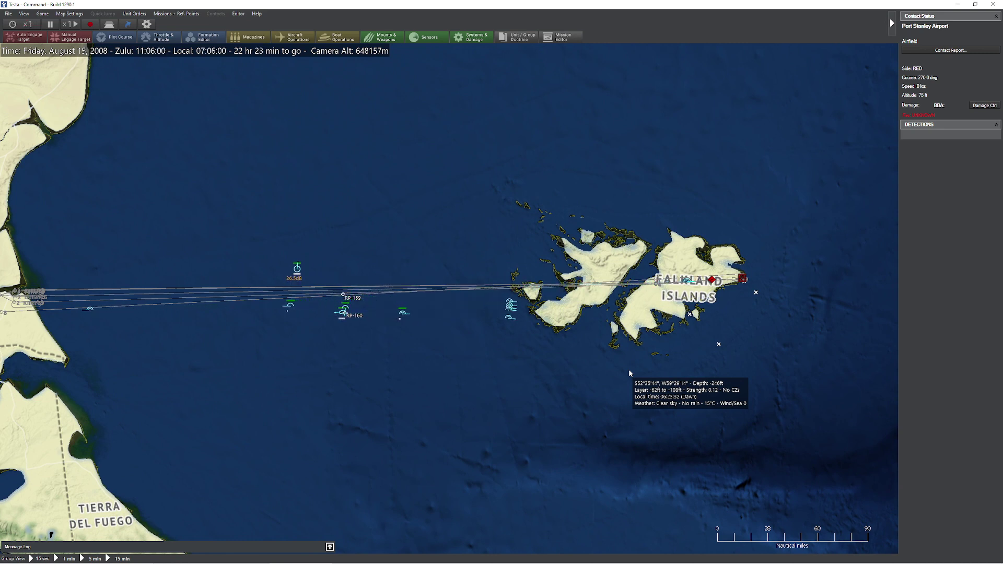
{"action": "key", "text": "plus"}
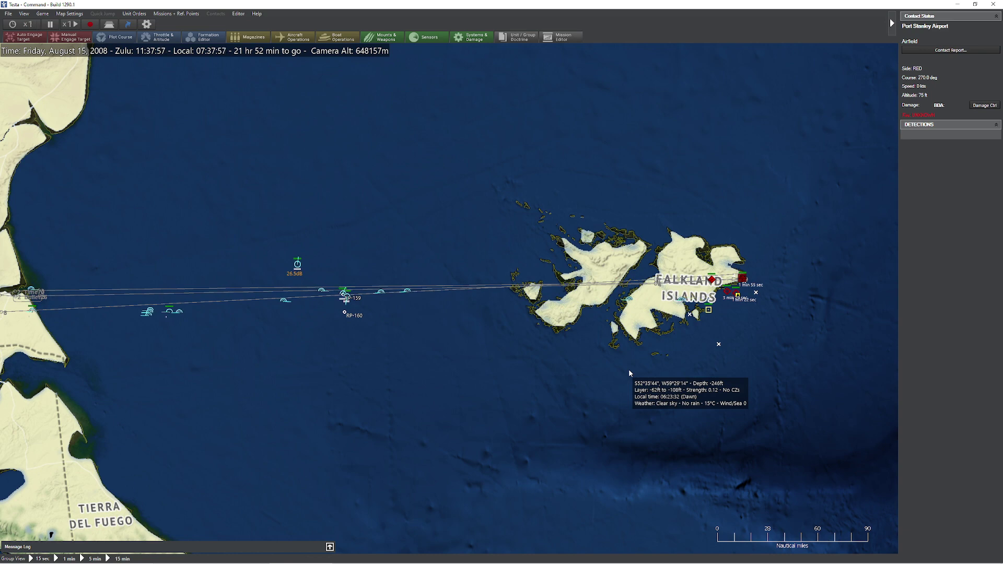
{"action": "left_click", "coordinate": [708, 310]}
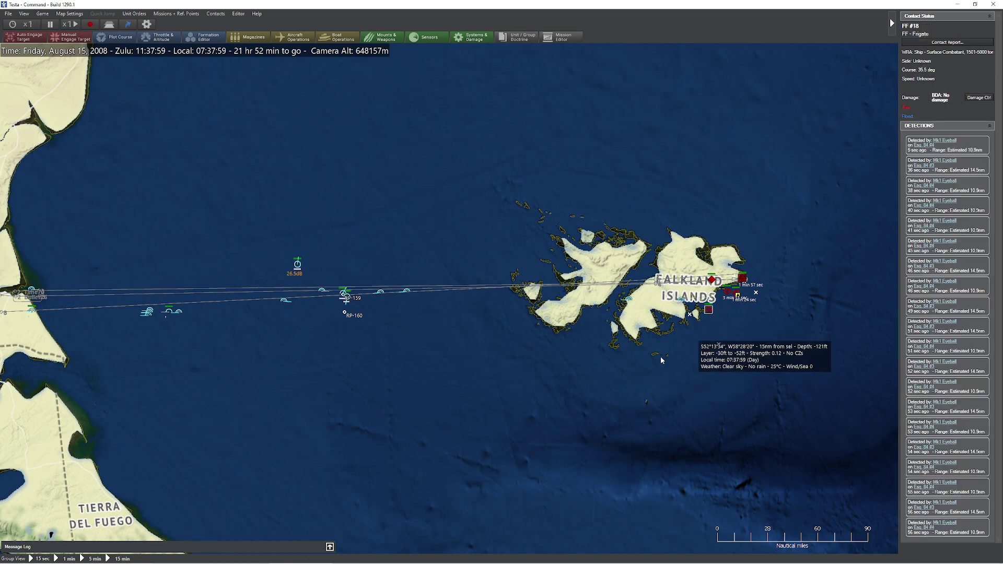
{"action": "left_click_drag", "start_coordinate": [455, 353], "coordinate": [559, 353]}
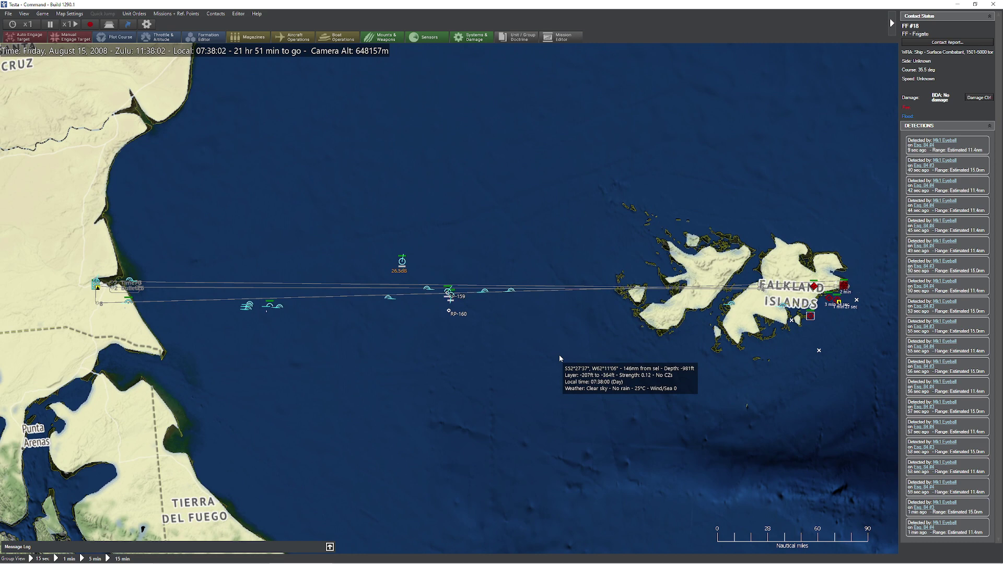
- In the Mission Editor, add an AAW Patrol class mission named 'Fake'
{"action": "key", "text": "F11"}
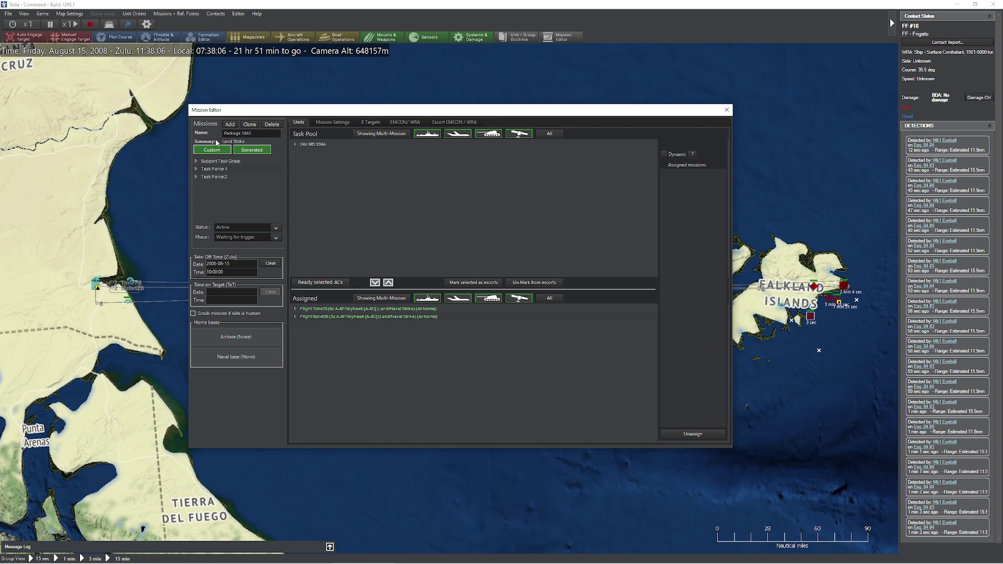
{"action": "left_click", "coordinate": [230, 124]}
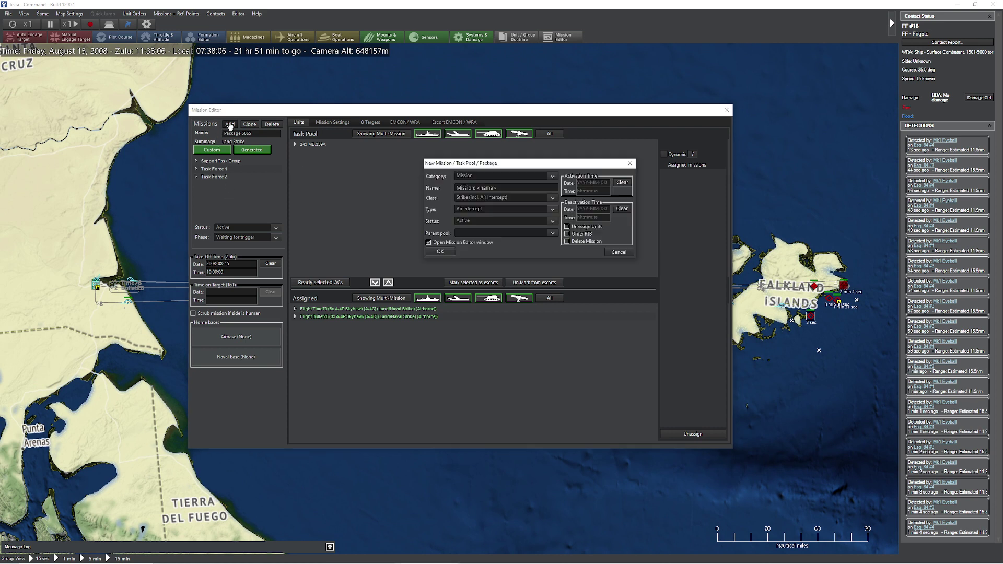
{"action": "left_click", "coordinate": [476, 197]}
{"action": "left_click", "coordinate": [476, 211]}
{"action": "key", "text": "shift+Tab"}
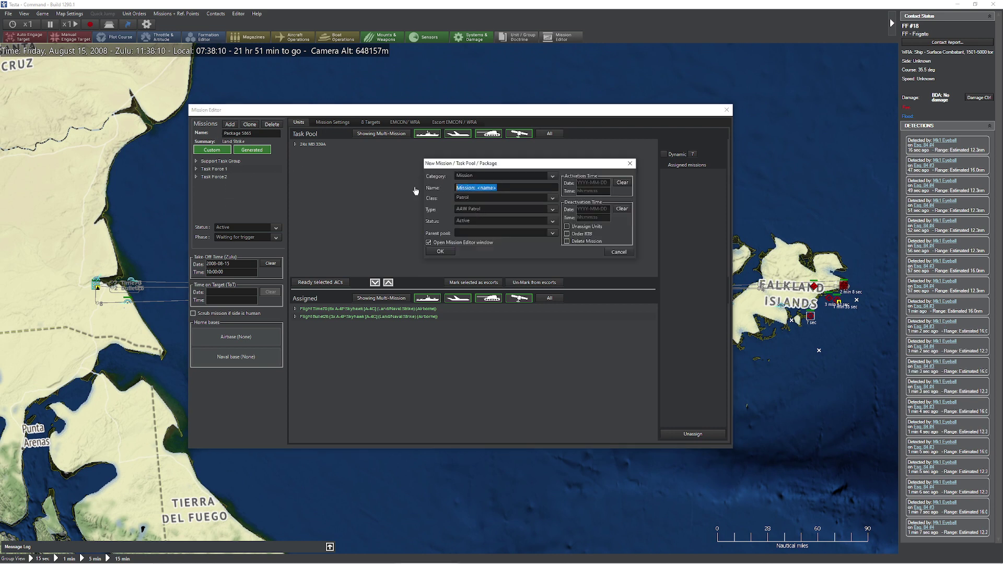
{"action": "type", "text": "D"}
{"action": "type", "text": "ake"}
{"action": "key", "text": "Return"}
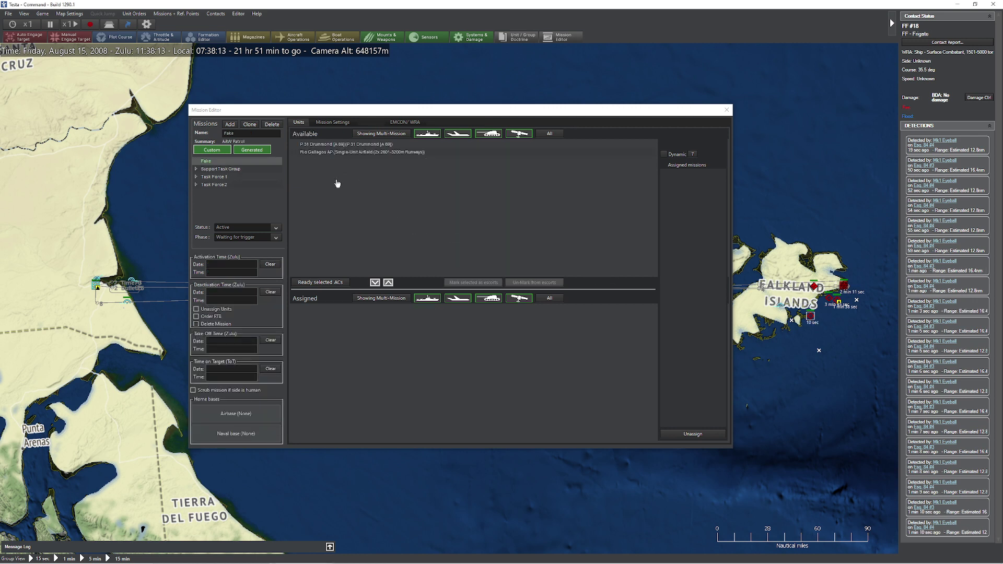